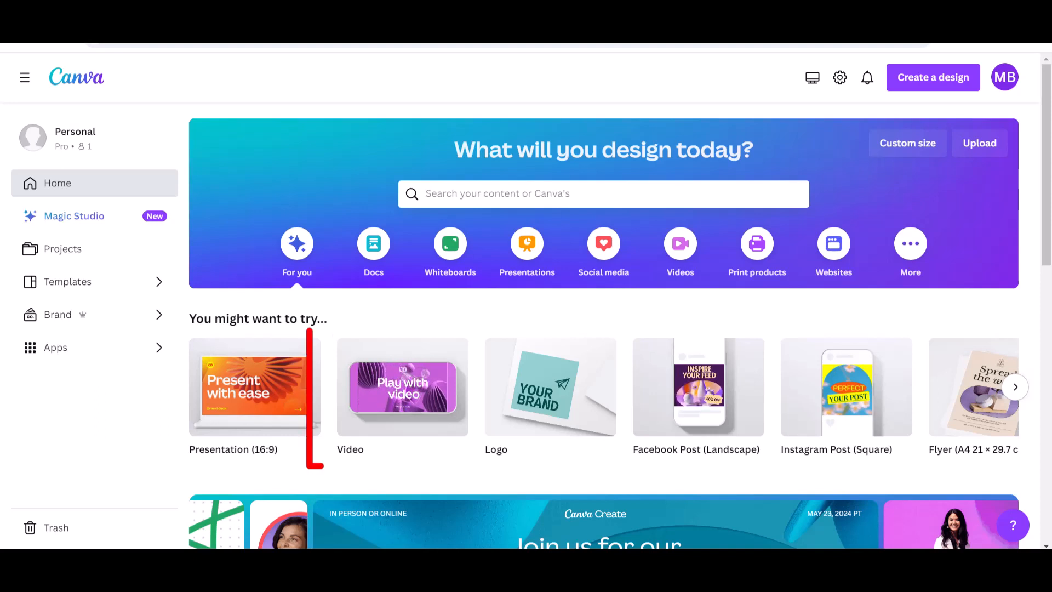
Create a new blank 1920 × 1080 Video design from the Video design-type search.
mouse_move(425, 420)
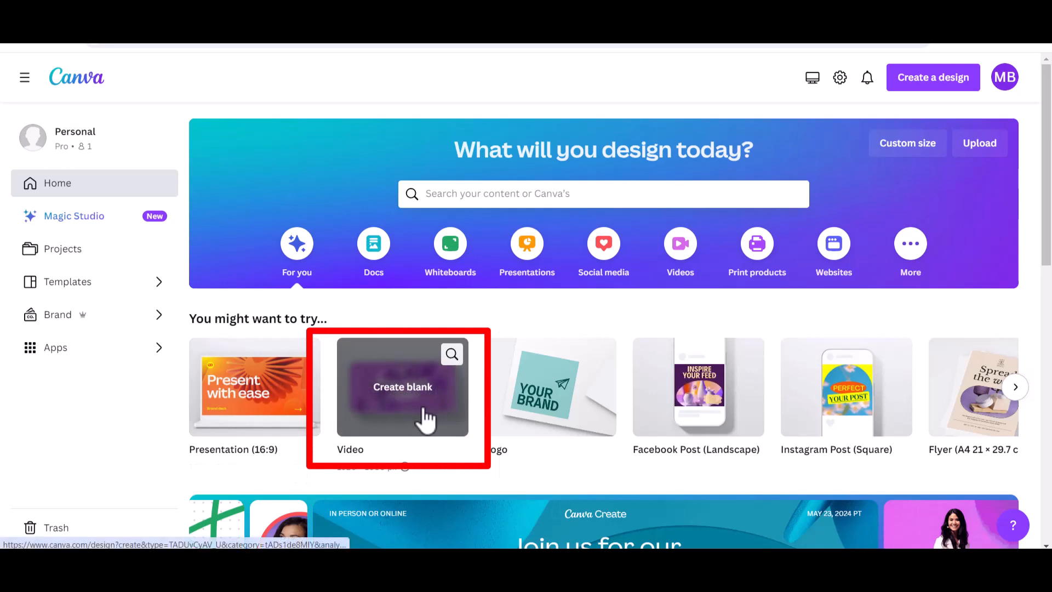
click(425, 420)
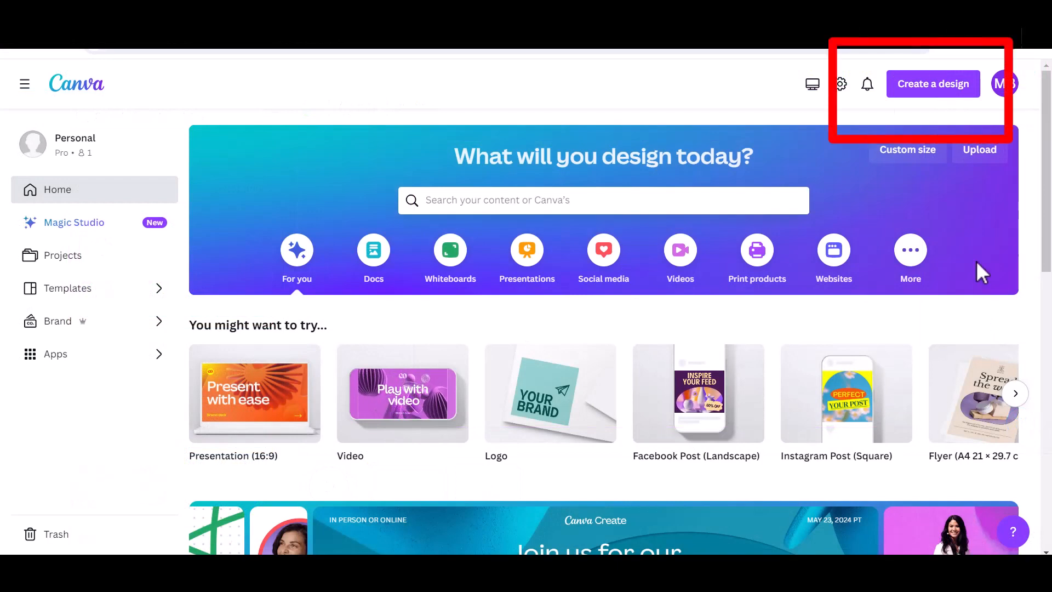
click(952, 91)
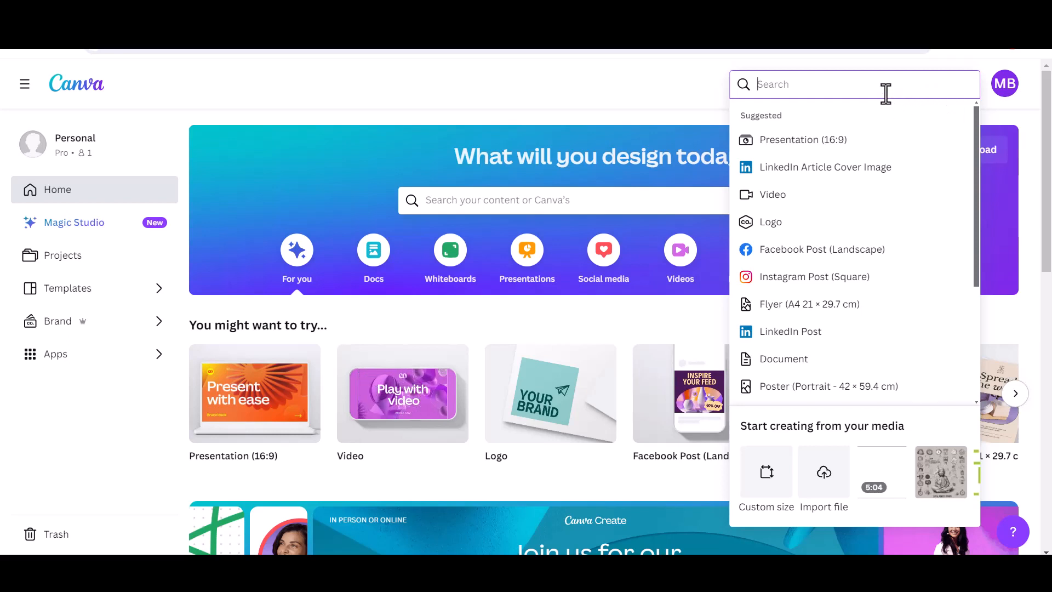
text(Video)
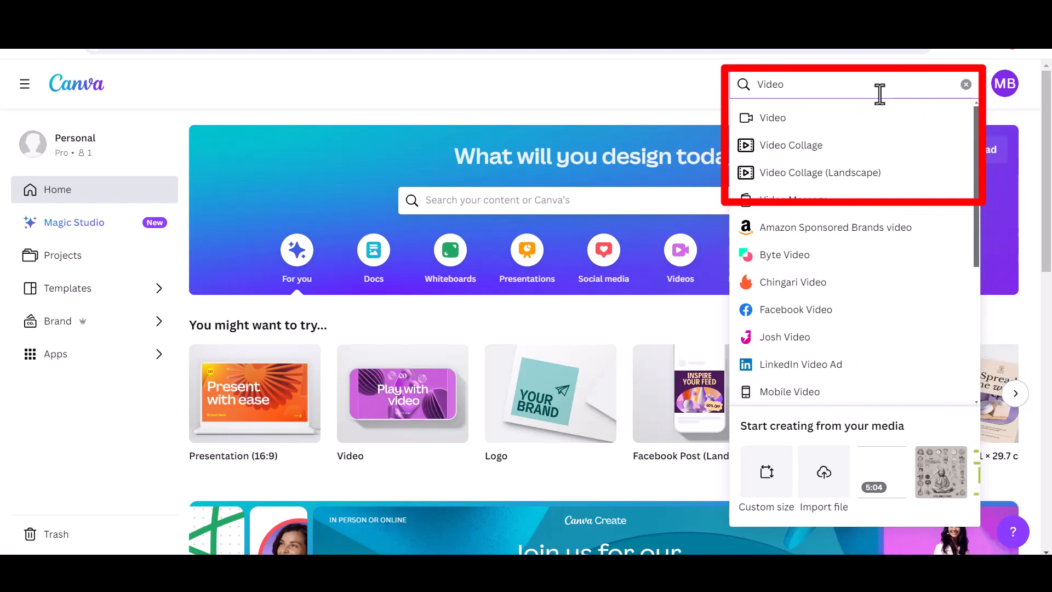
click(790, 123)
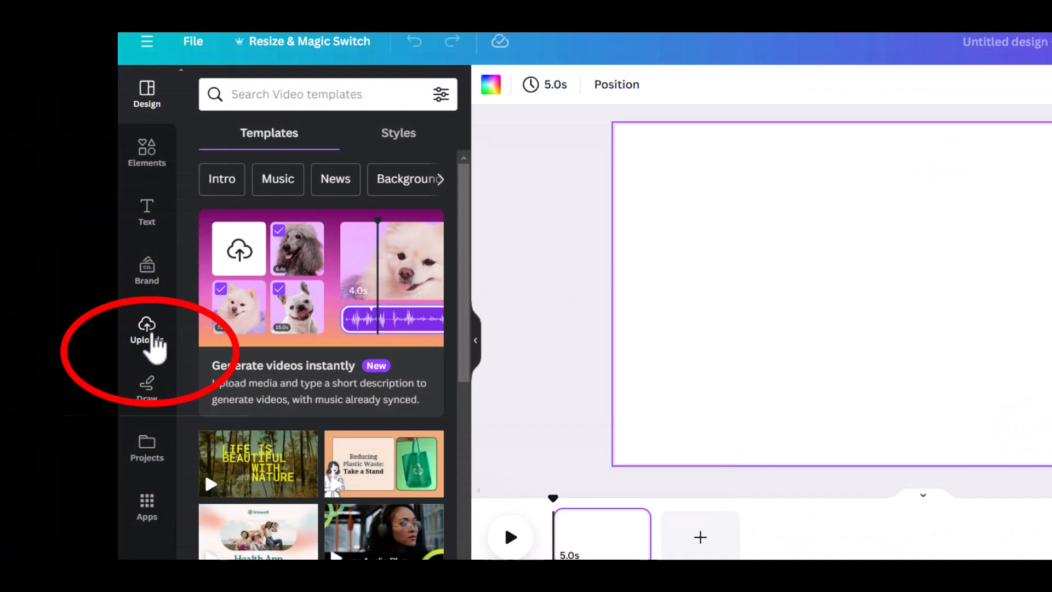
Upload the talking-head video file from the computer into the Uploads library.
click(158, 341)
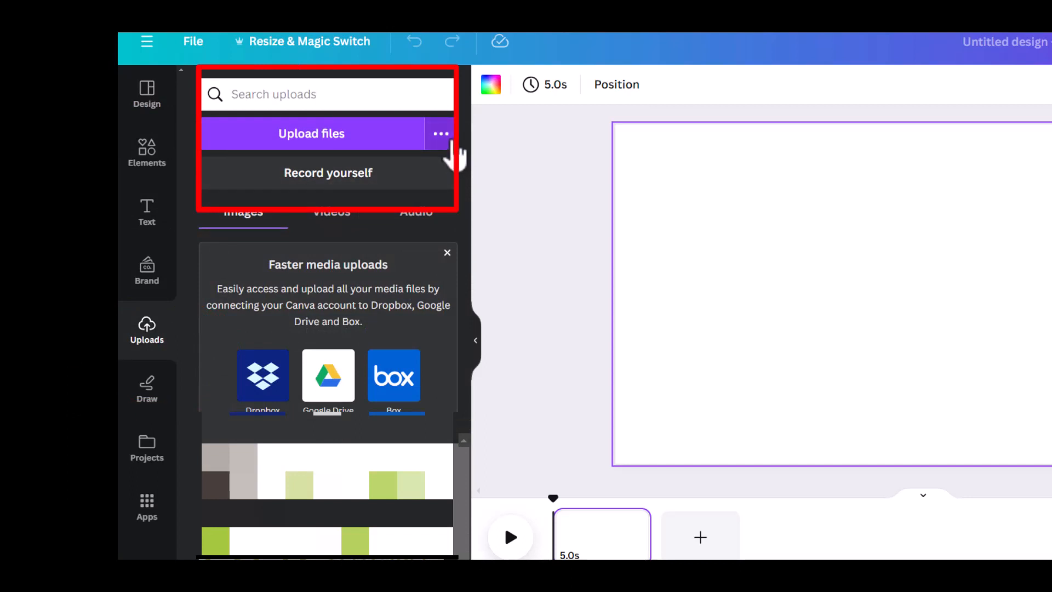
click(450, 142)
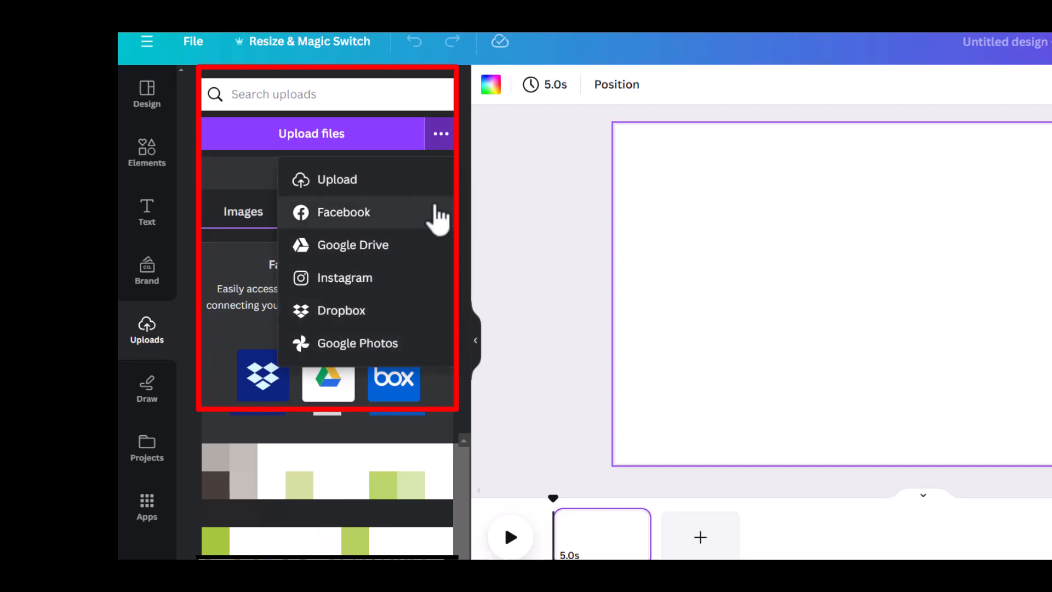
click(367, 186)
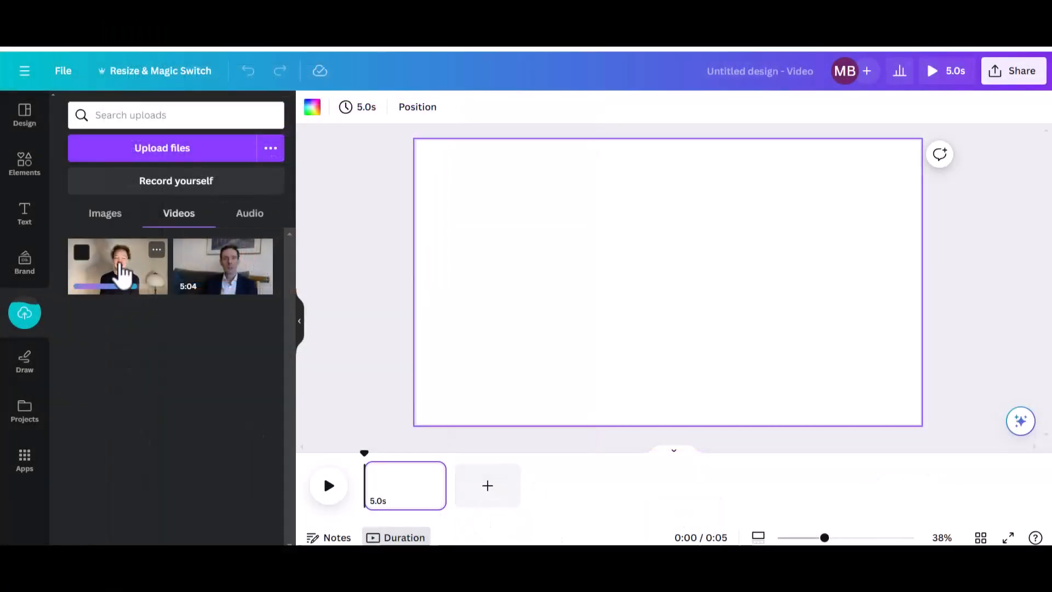
Add the uploaded 14:17 talking-head clip to the page and select it.
click(121, 270)
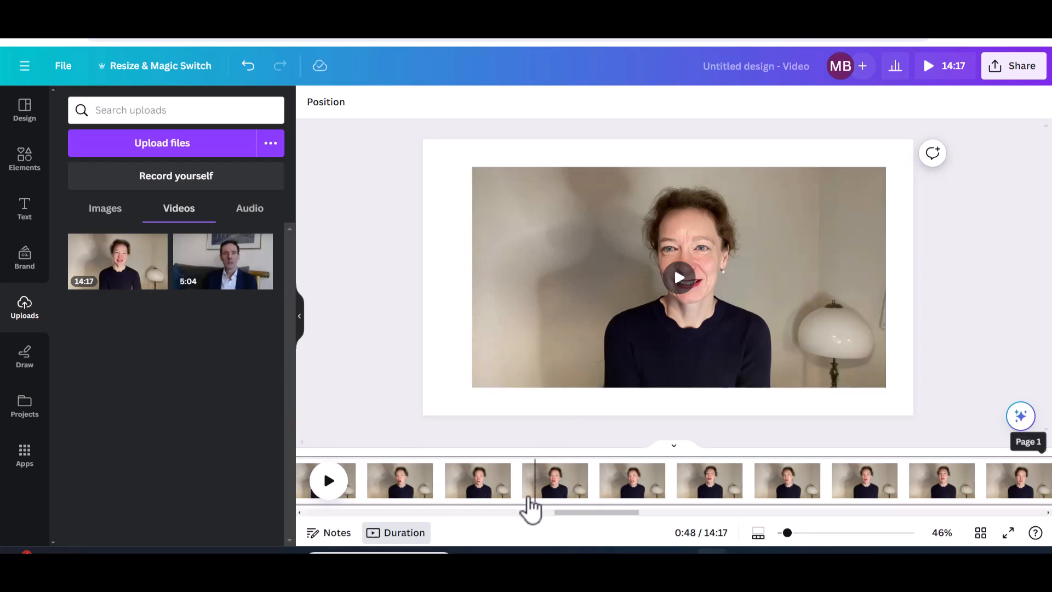
click(594, 331)
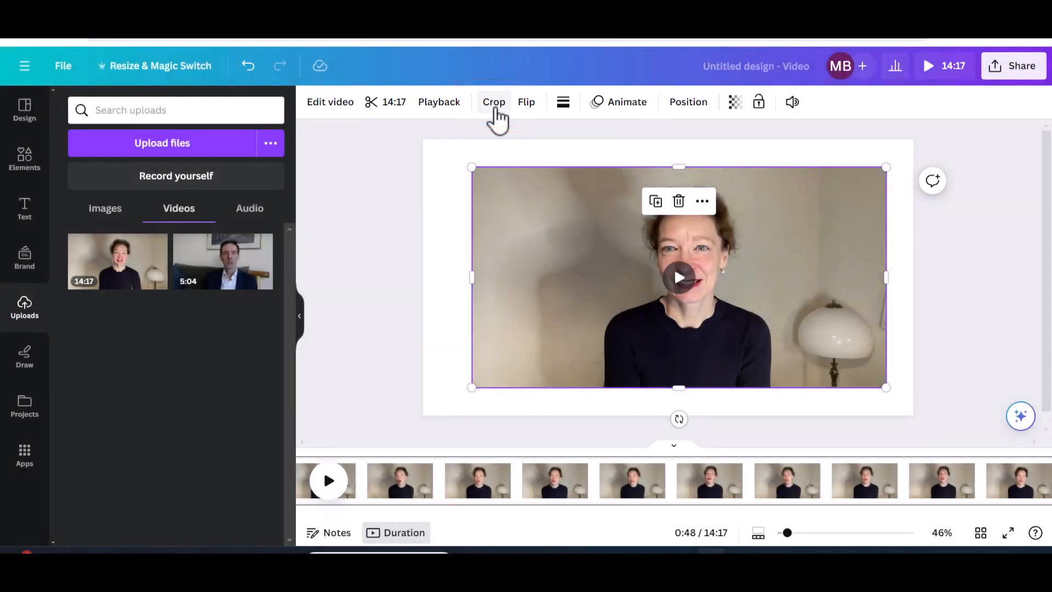
click(495, 109)
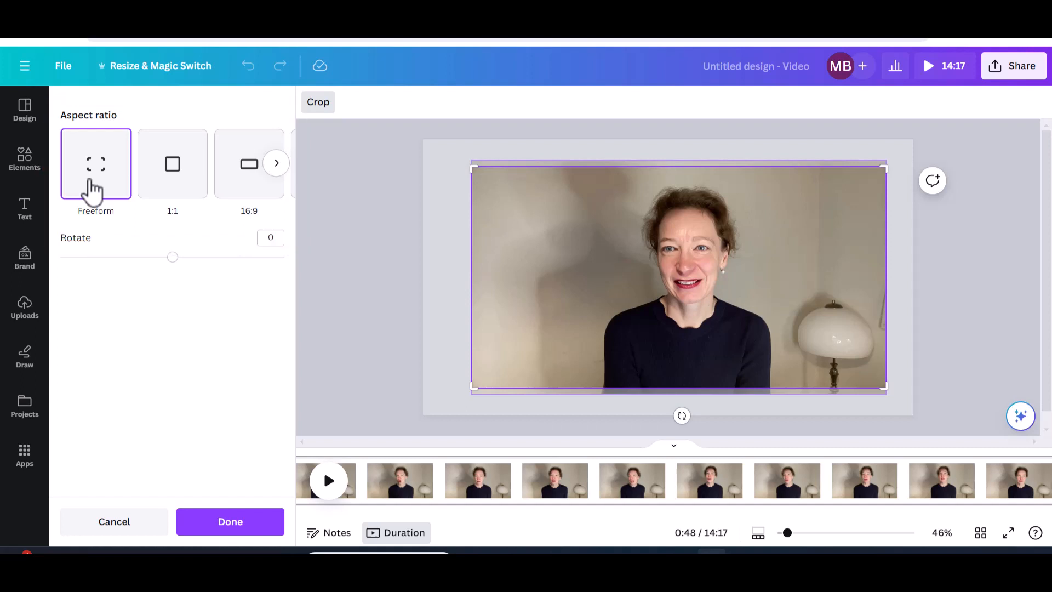
click(174, 198)
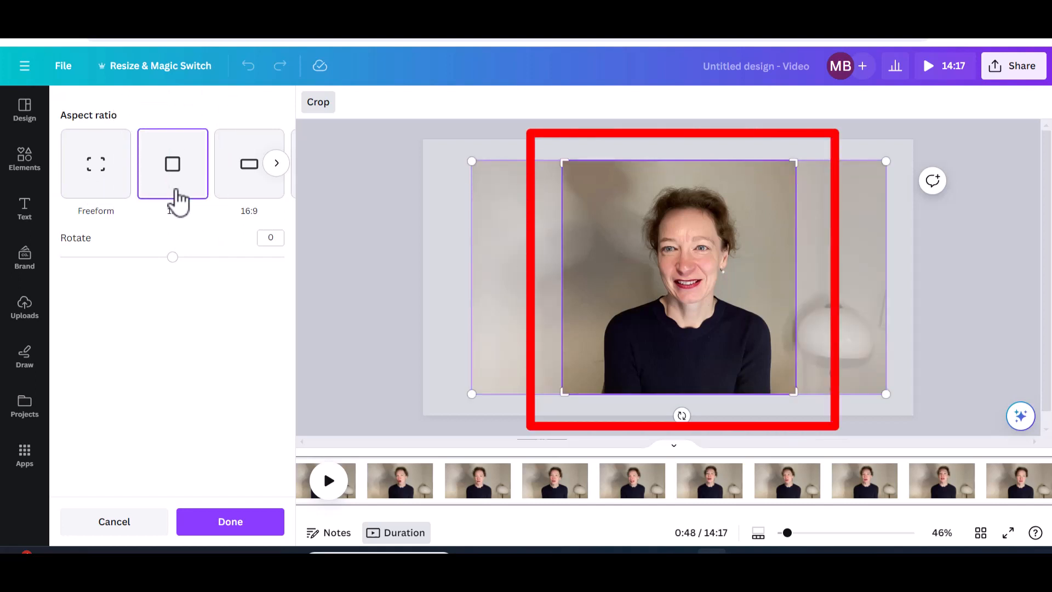
click(230, 186)
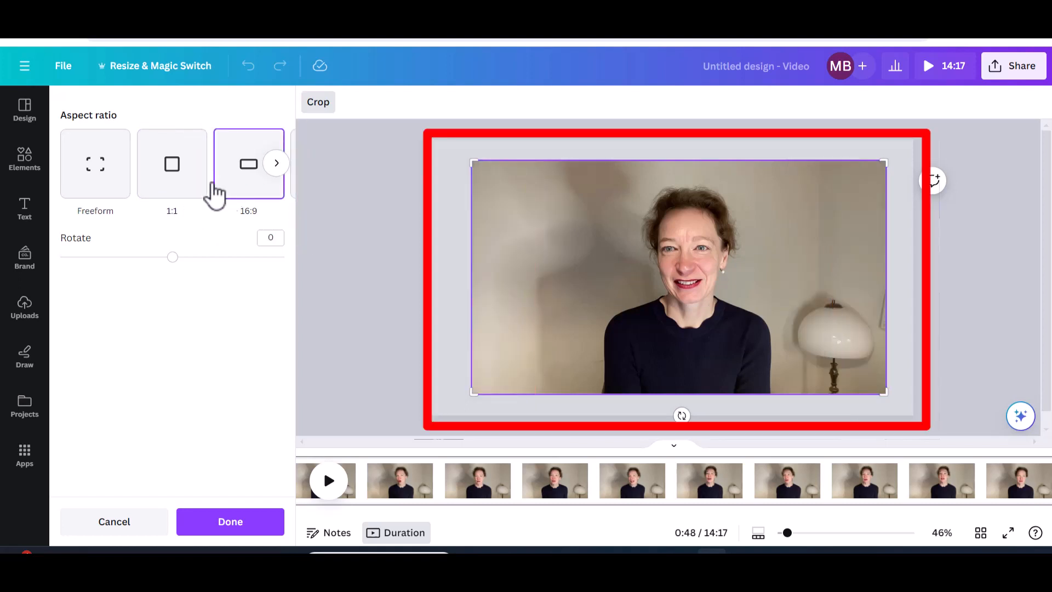
click(116, 200)
click(176, 203)
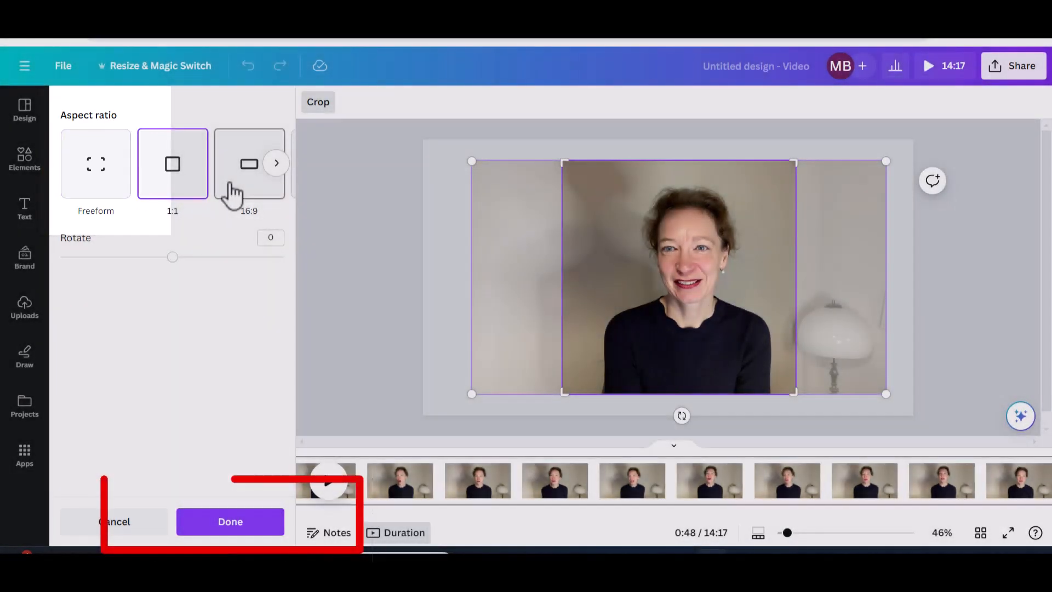
click(233, 189)
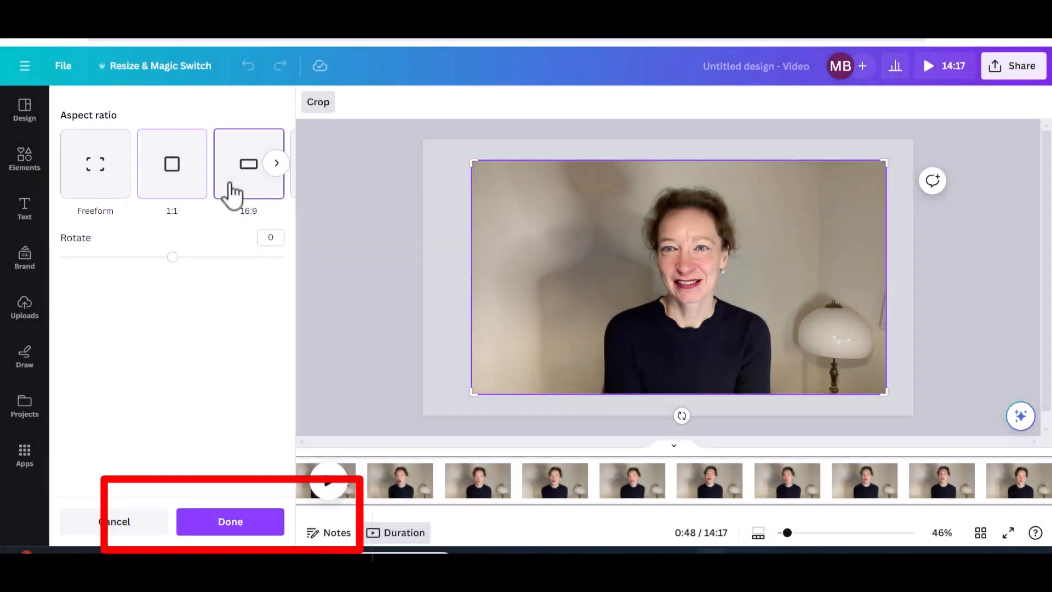
click(110, 189)
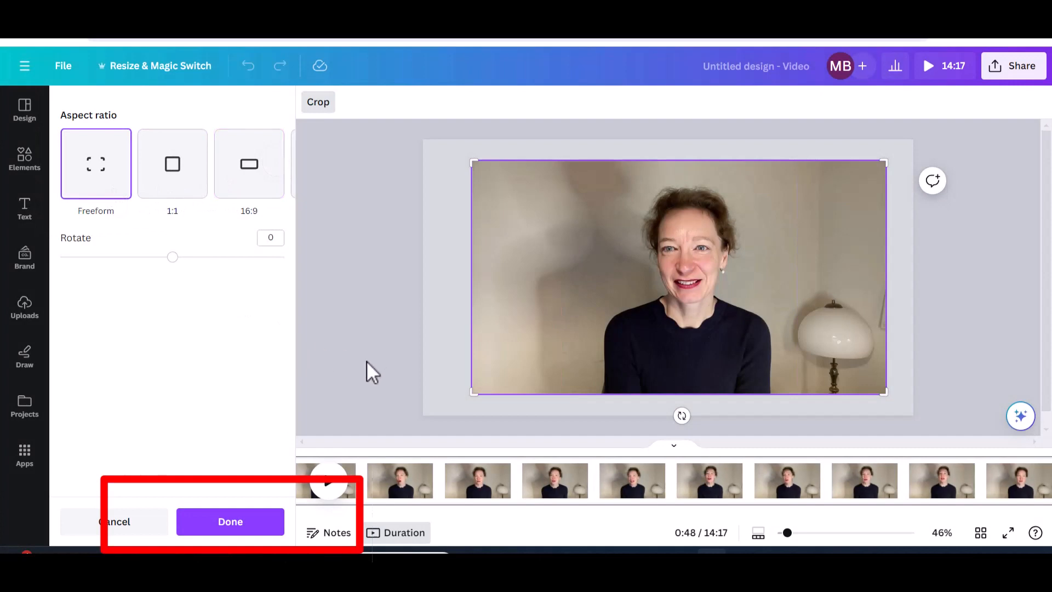
click(258, 531)
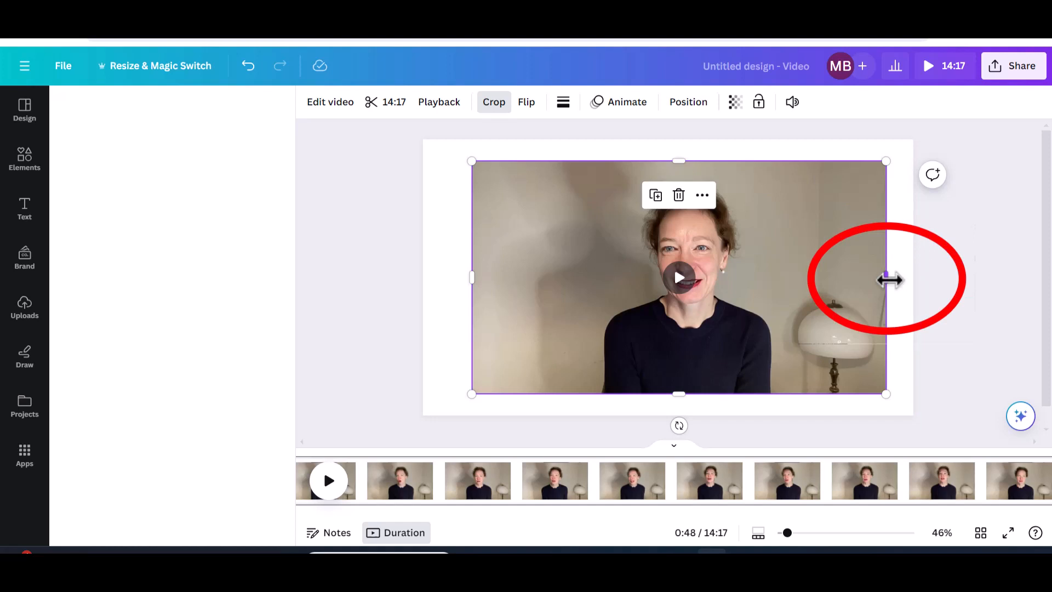
Narrow the video, enlarge it to full page height, then center it slightly lower.
drag(889, 280, 795, 283)
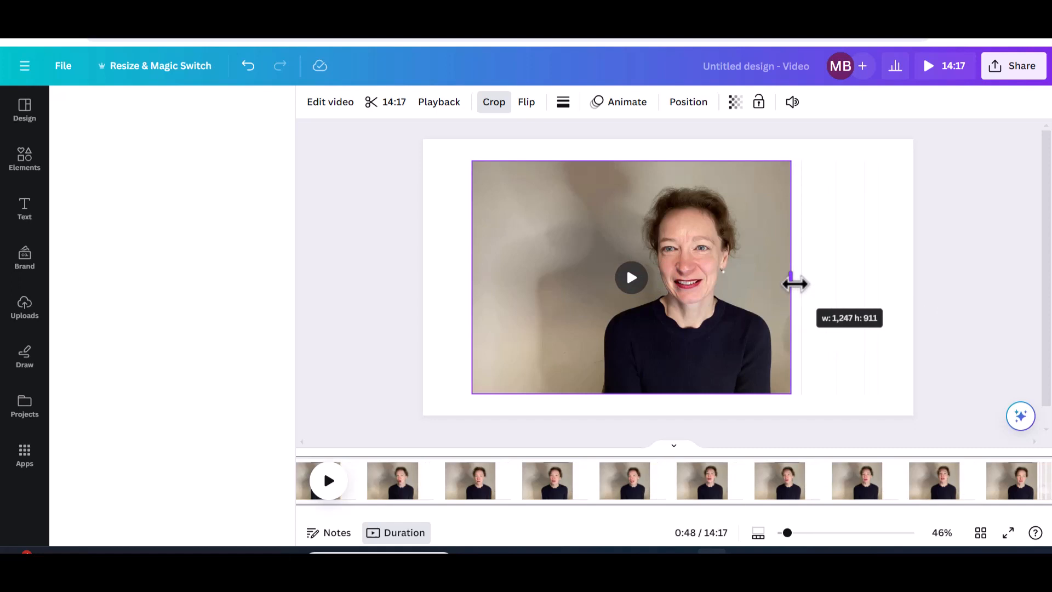
drag(795, 284, 794, 284)
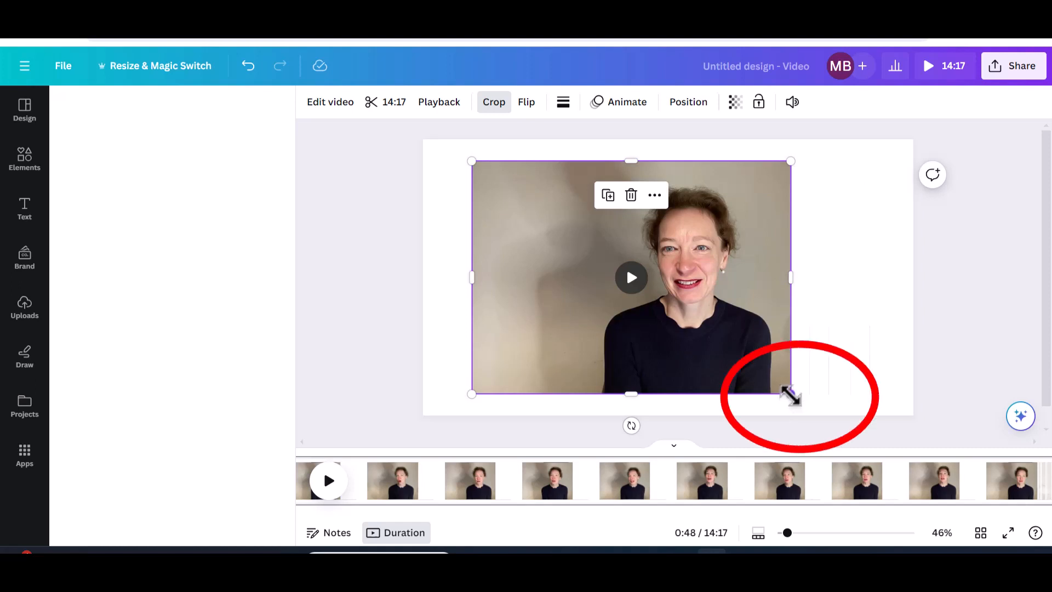
drag(790, 394, 821, 410)
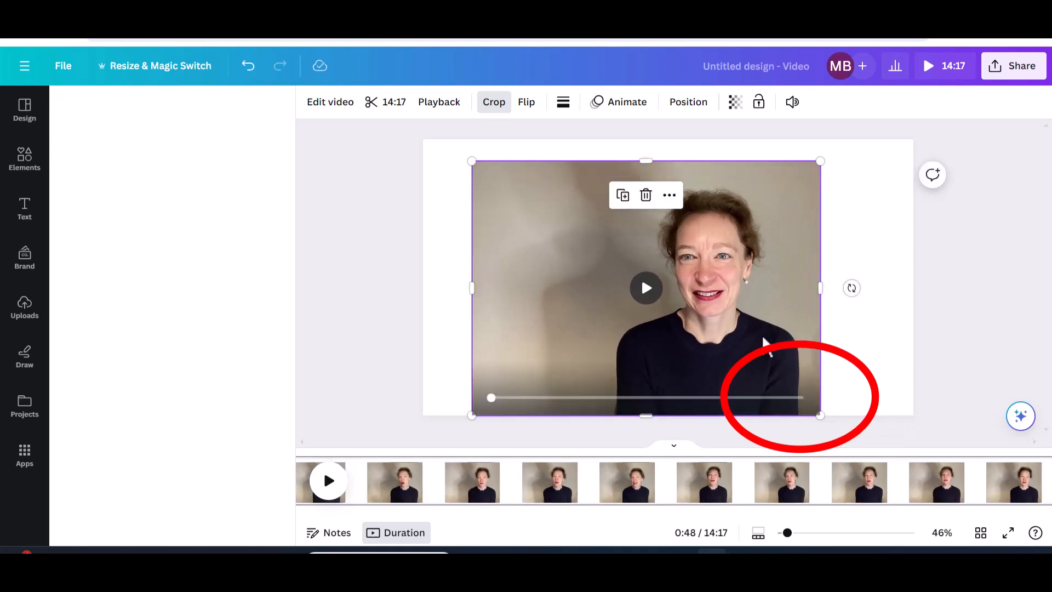
drag(763, 340, 778, 329)
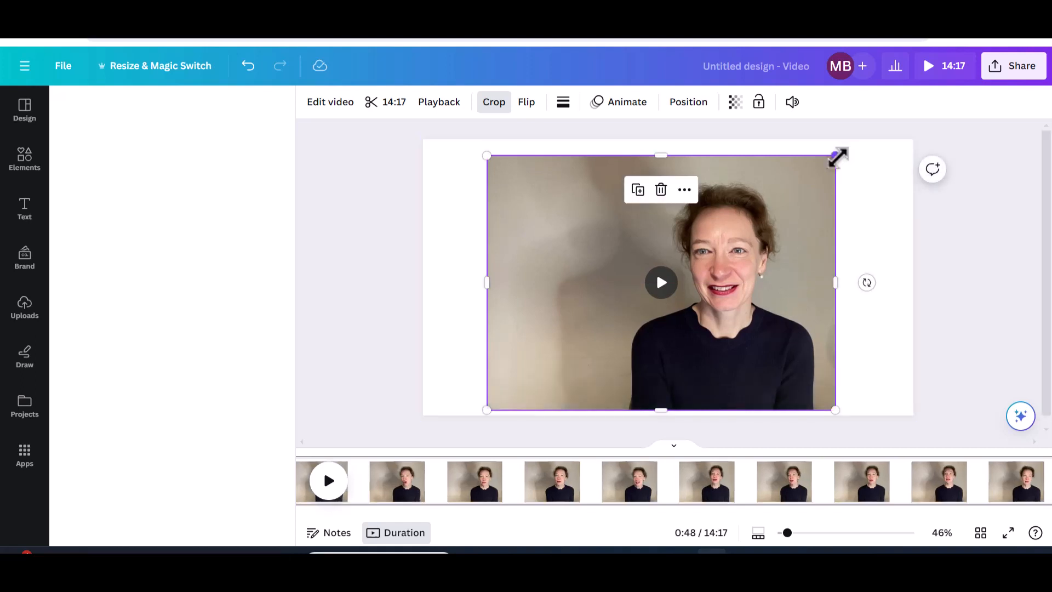
drag(835, 156, 858, 140)
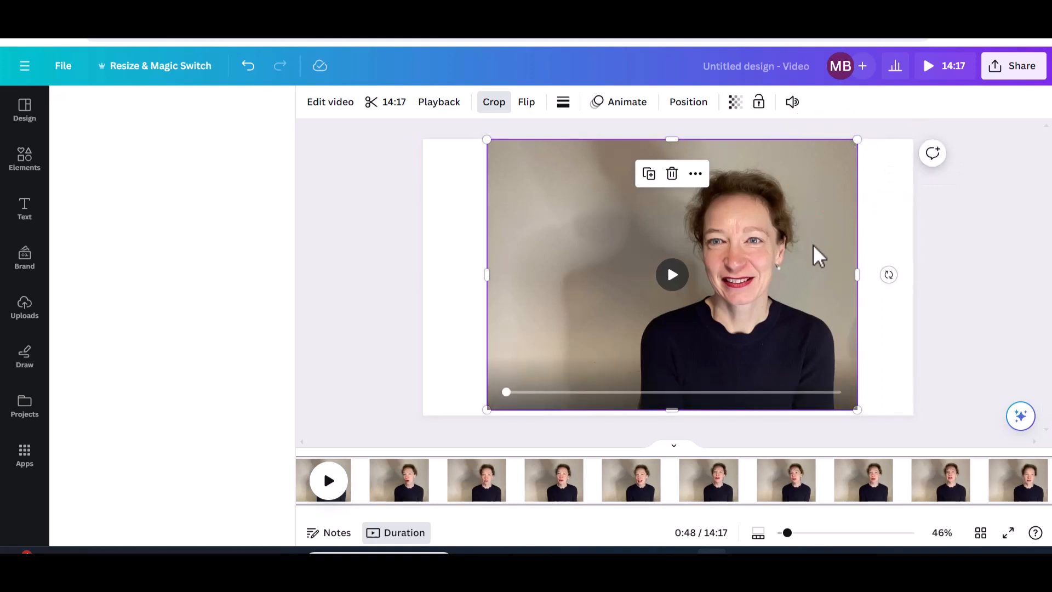
drag(813, 245, 805, 251)
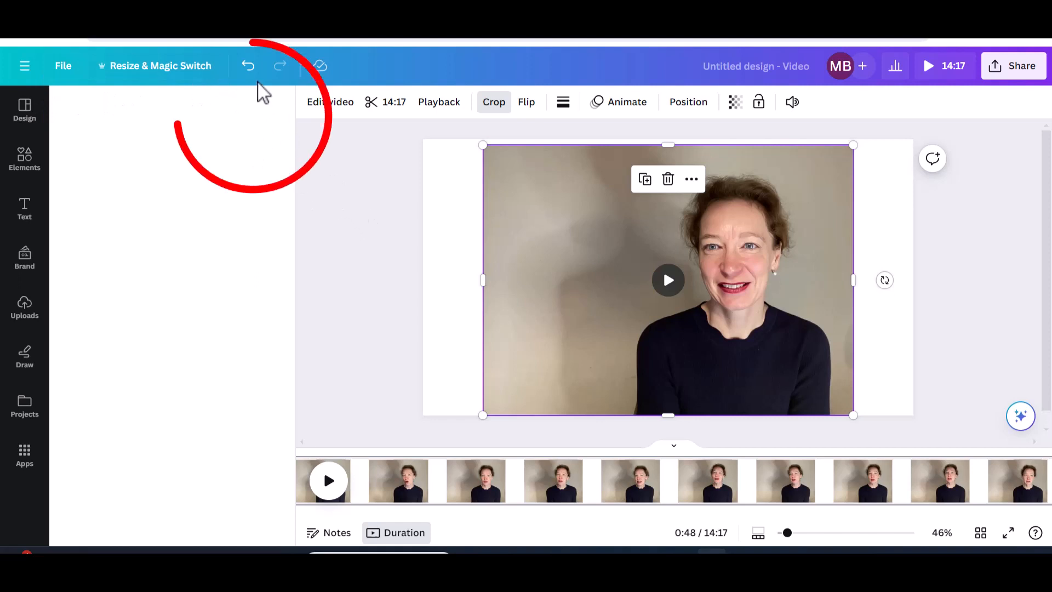
Undo the six recent moves and resizes to restore the original full-width video.
click(248, 67)
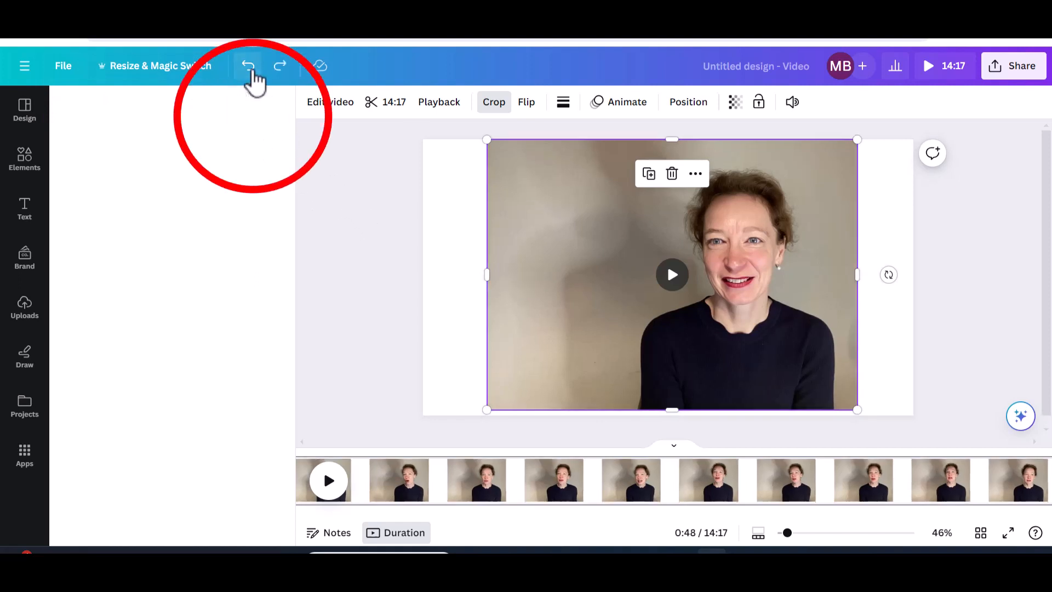
click(248, 66)
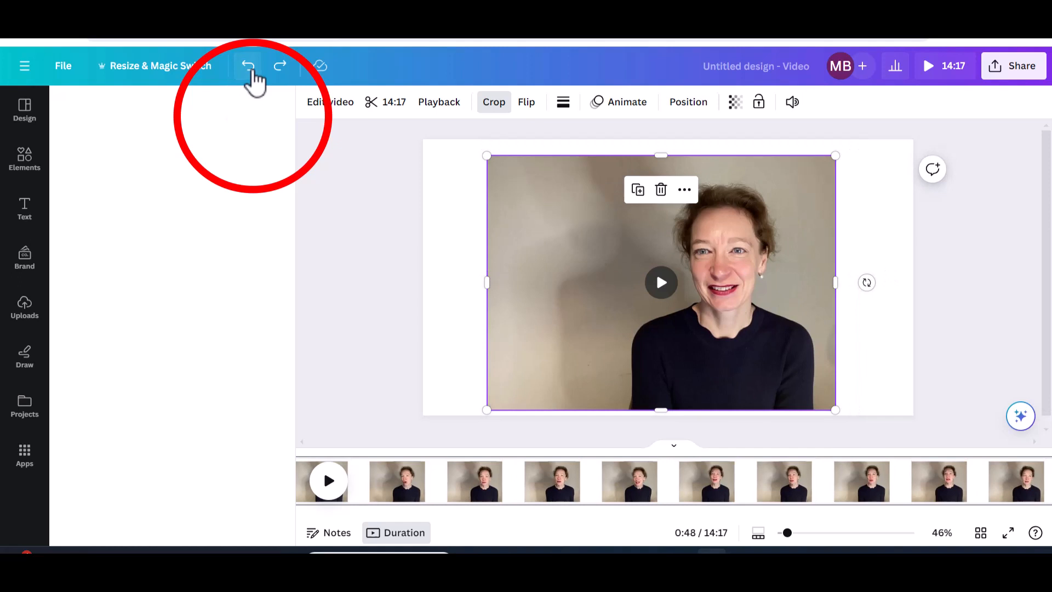
click(248, 66)
click(249, 67)
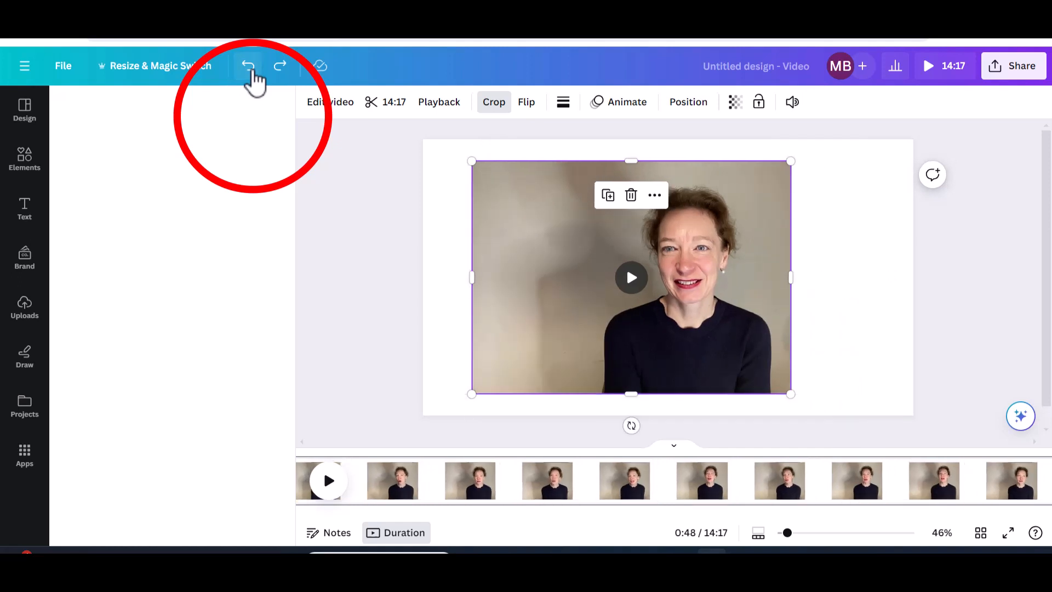
click(249, 67)
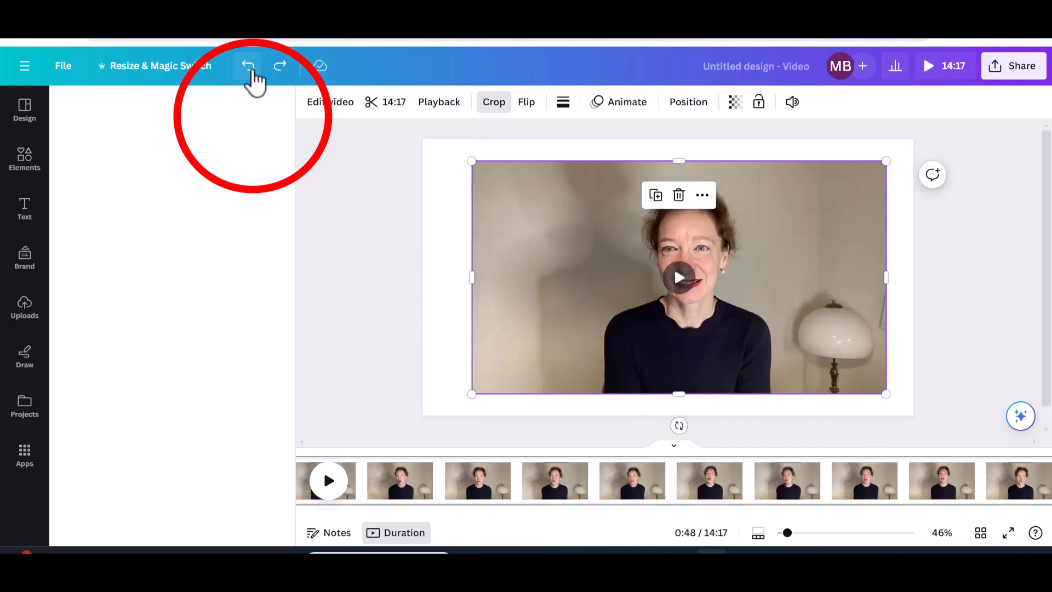
click(248, 66)
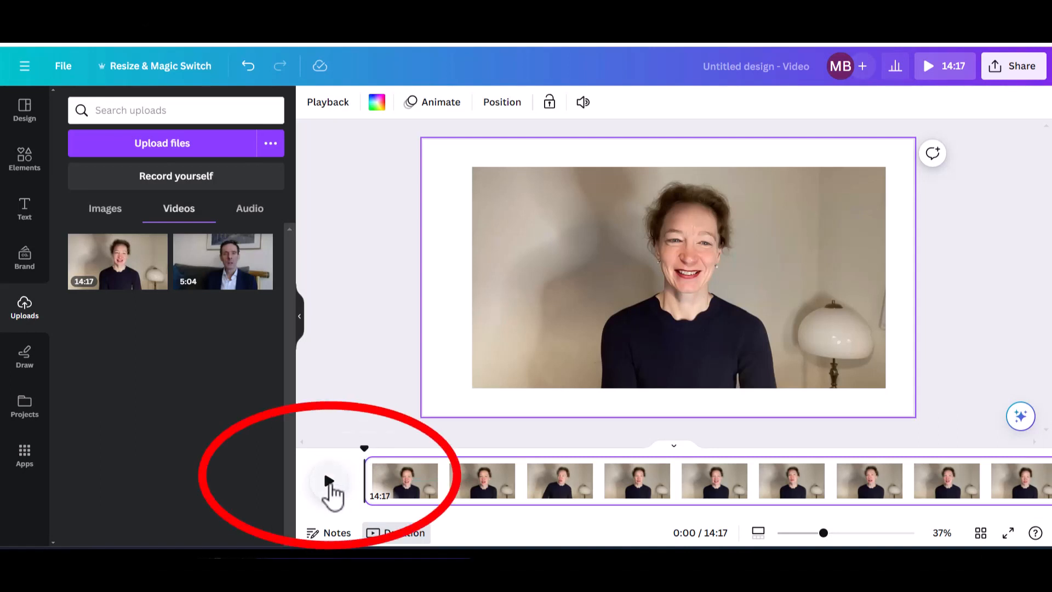
click(329, 484)
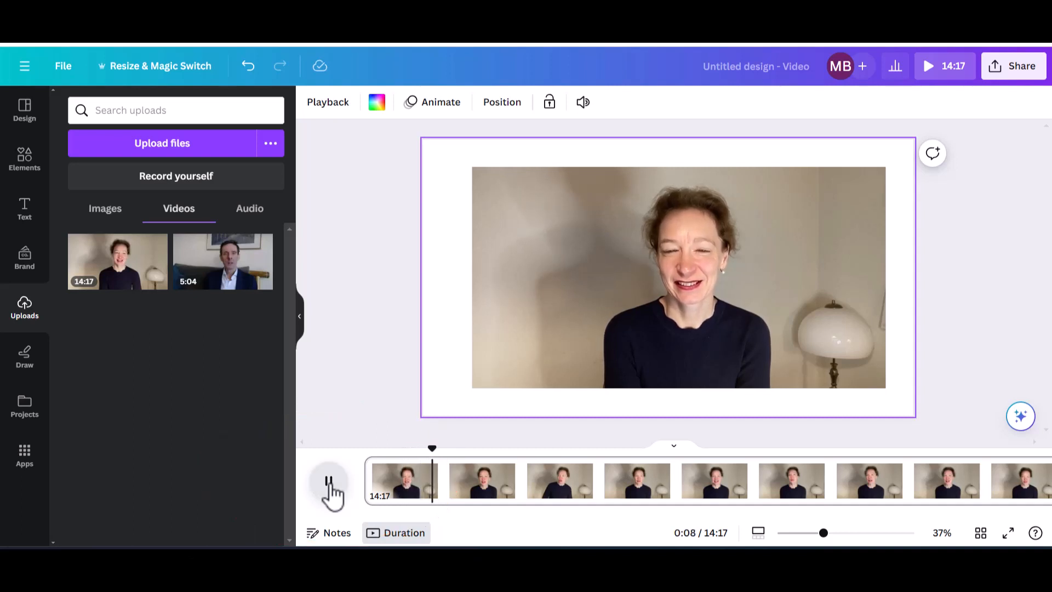
click(328, 484)
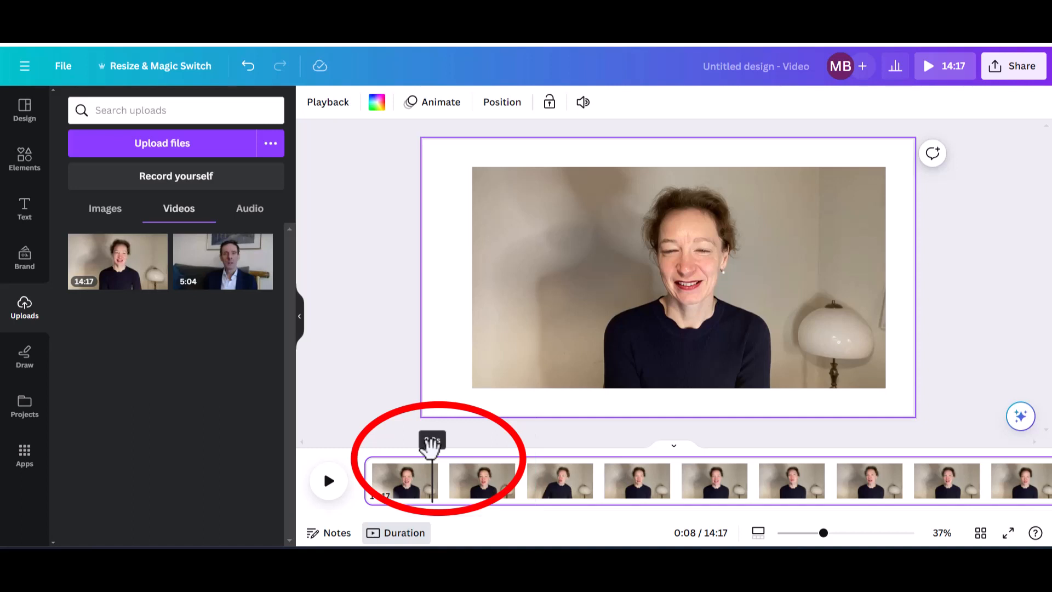
mouse_move(430, 441)
mouse_down()
mouse_move(498, 454)
mouse_move(1045, 461)
mouse_move(932, 470)
mouse_move(981, 478)
mouse_move(943, 474)
mouse_up()
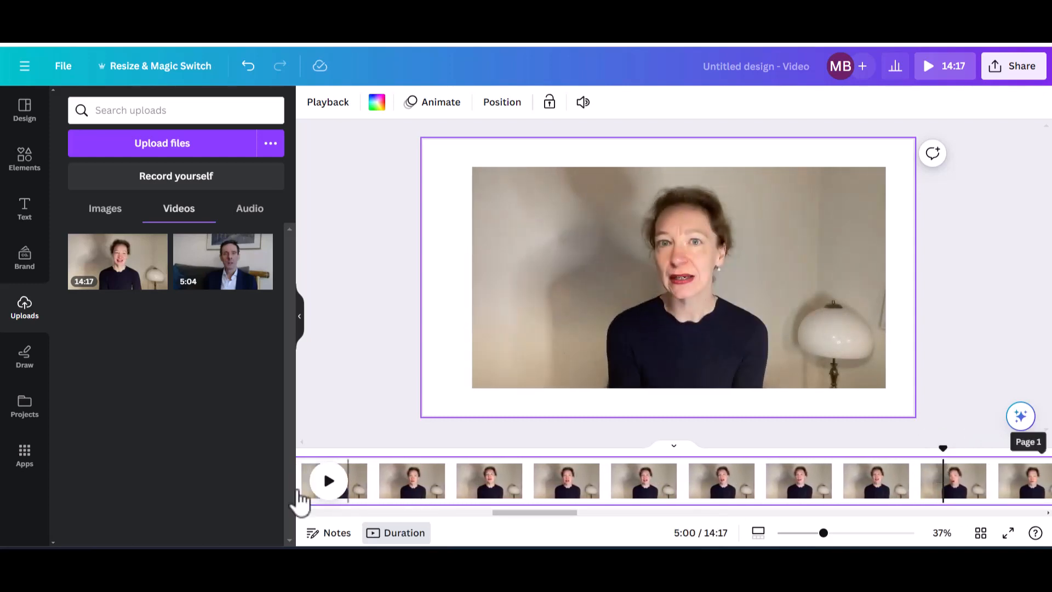
click(323, 493)
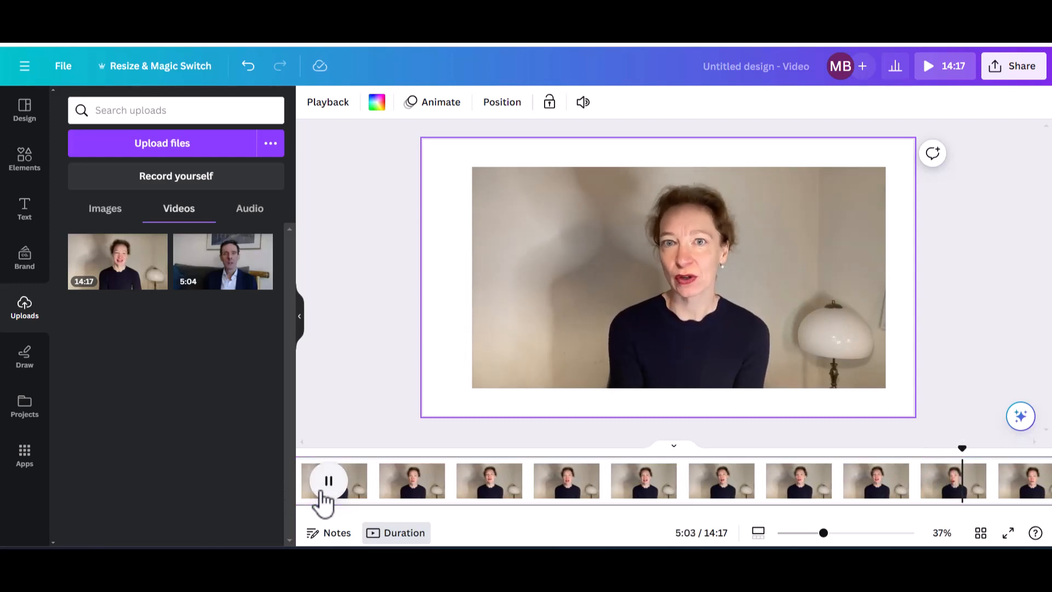
click(323, 493)
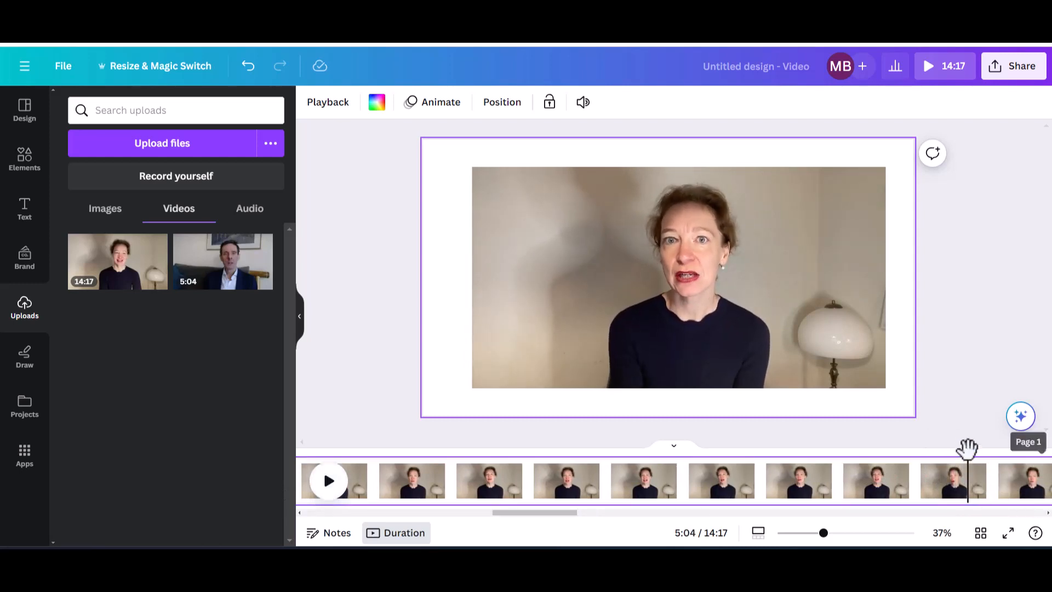
drag(967, 448, 255, 422)
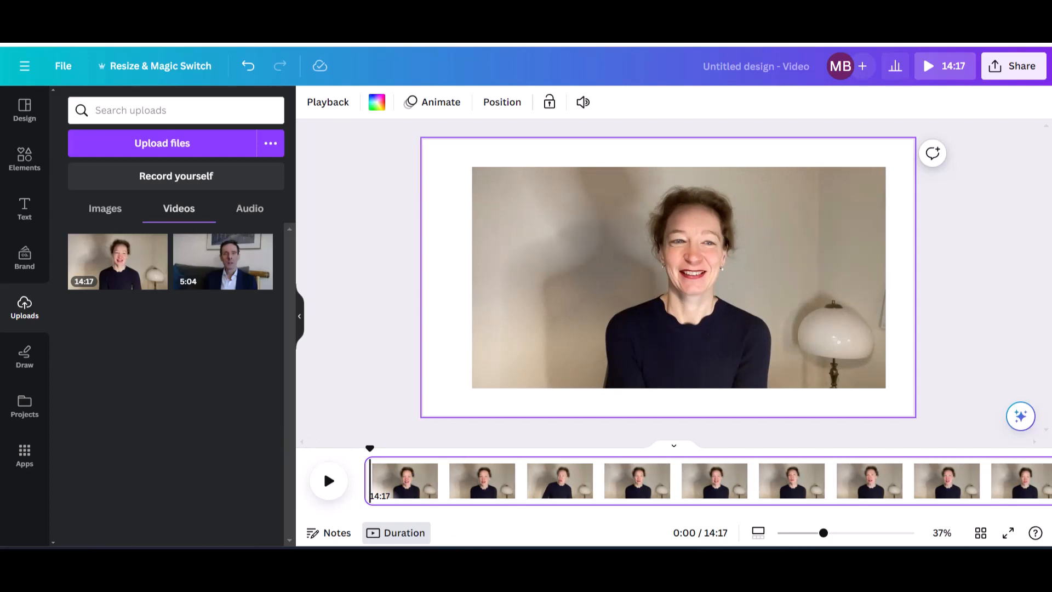
Preview the clip around 0:53–0:56 and park the playhead at 54.9 seconds.
click(650, 562)
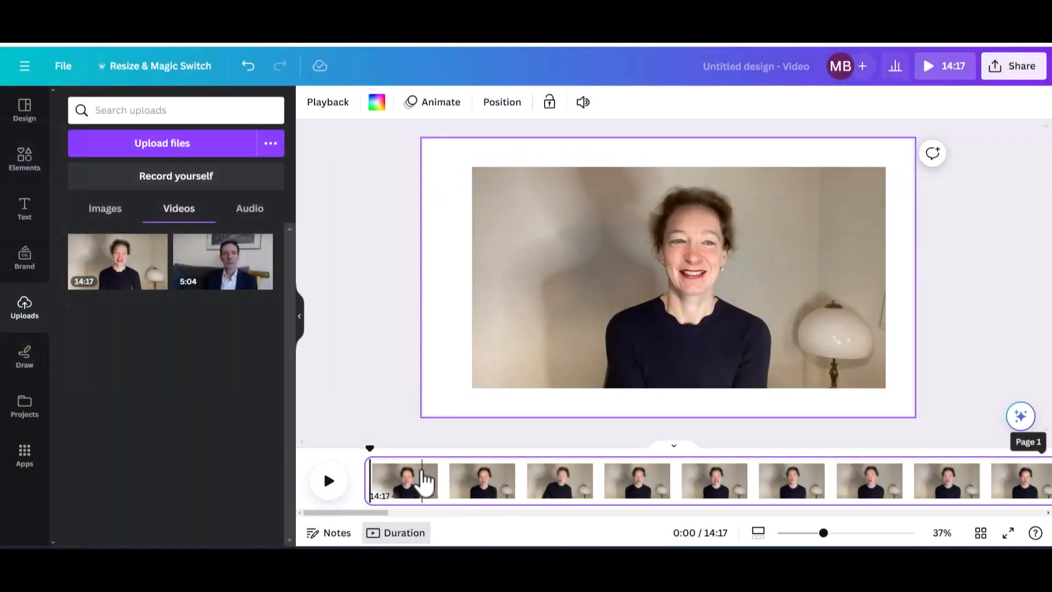
mouse_move(369, 443)
mouse_down()
mouse_move(537, 460)
mouse_move(773, 454)
mouse_up()
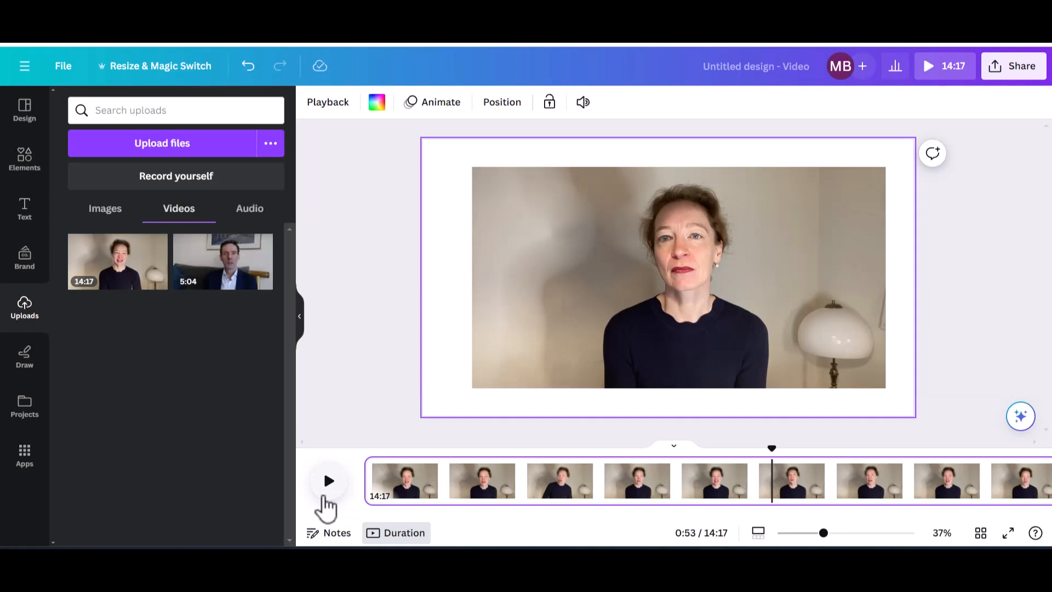
click(328, 481)
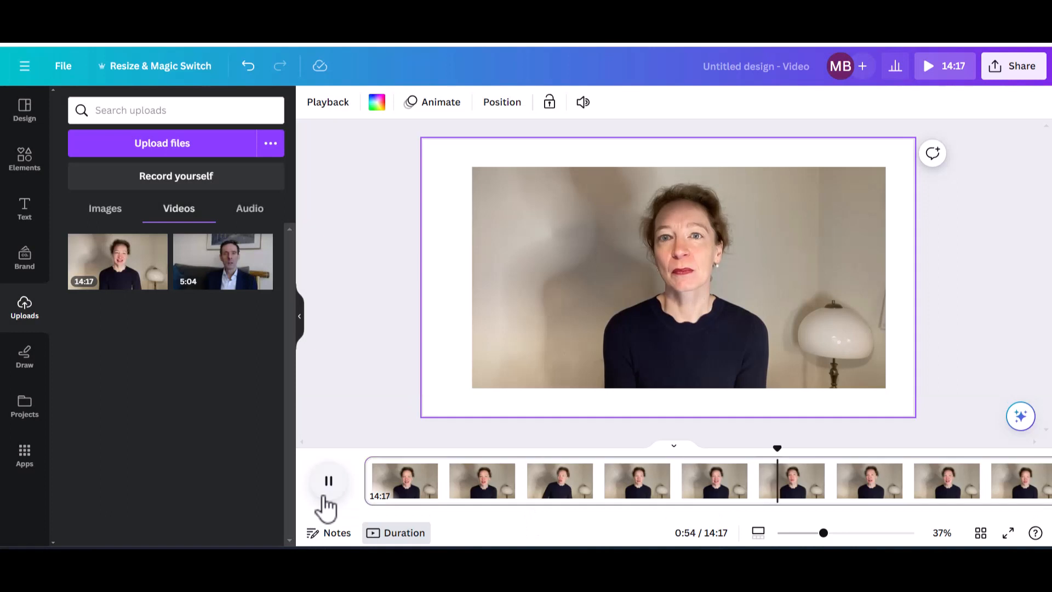
click(325, 495)
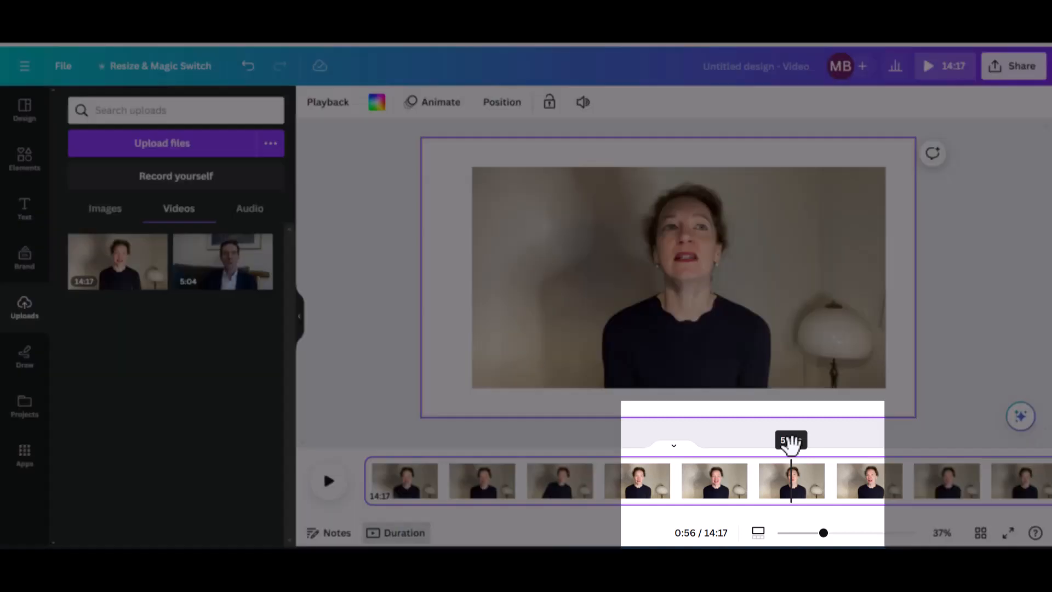
drag(791, 445, 780, 449)
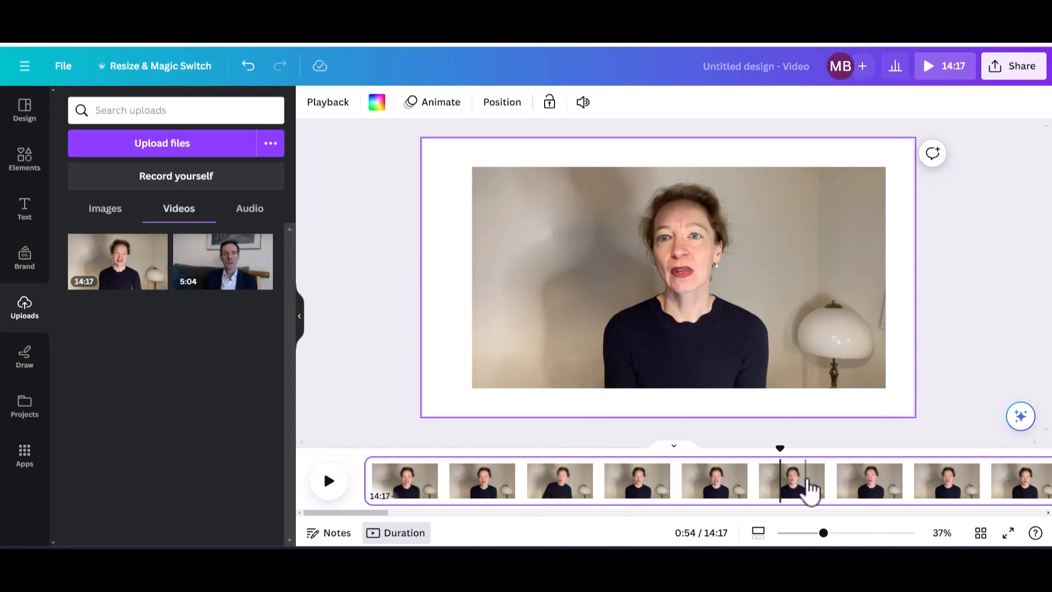
Split the clip at 54.9s, then check the 54.9s and 13:22 pages.
right_click(810, 487)
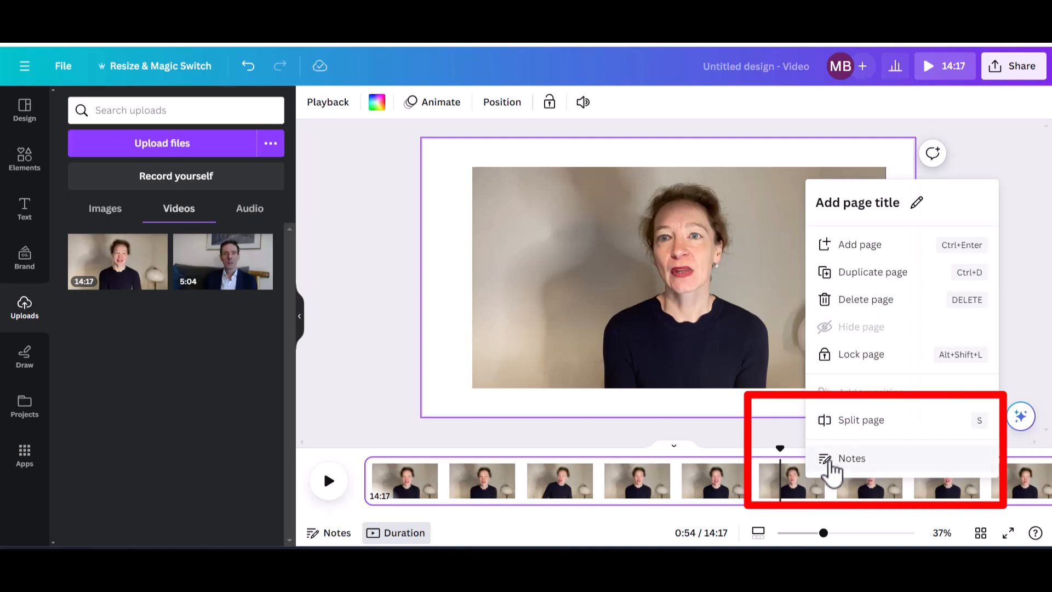
click(850, 430)
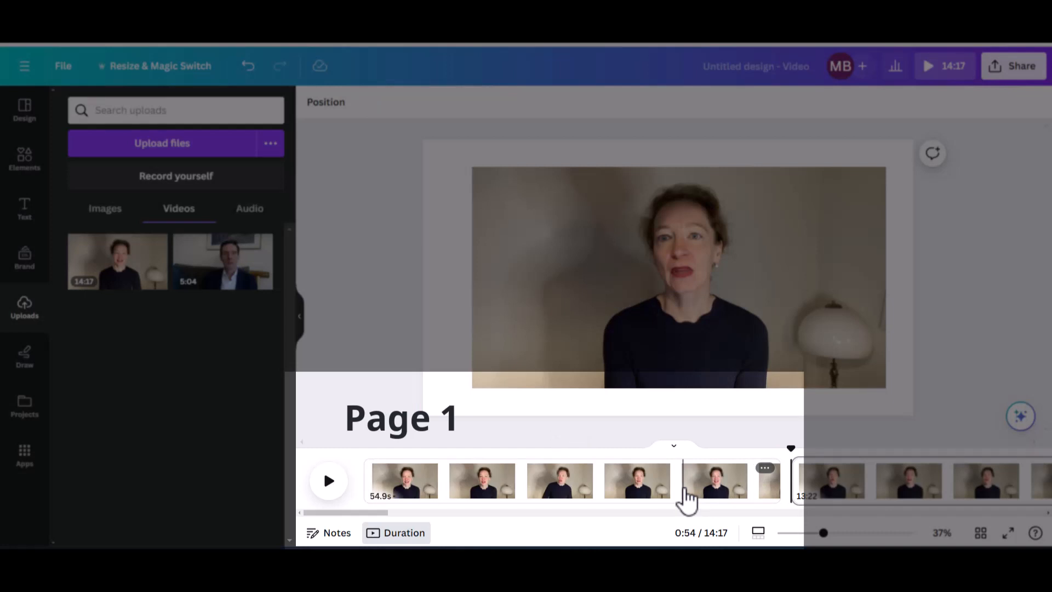
click(686, 496)
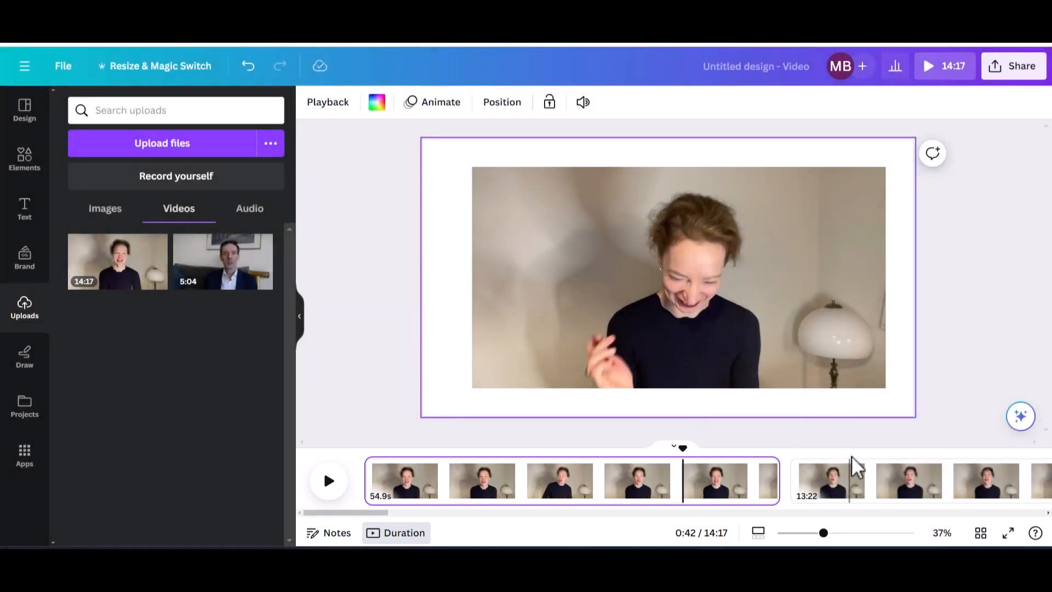
click(848, 498)
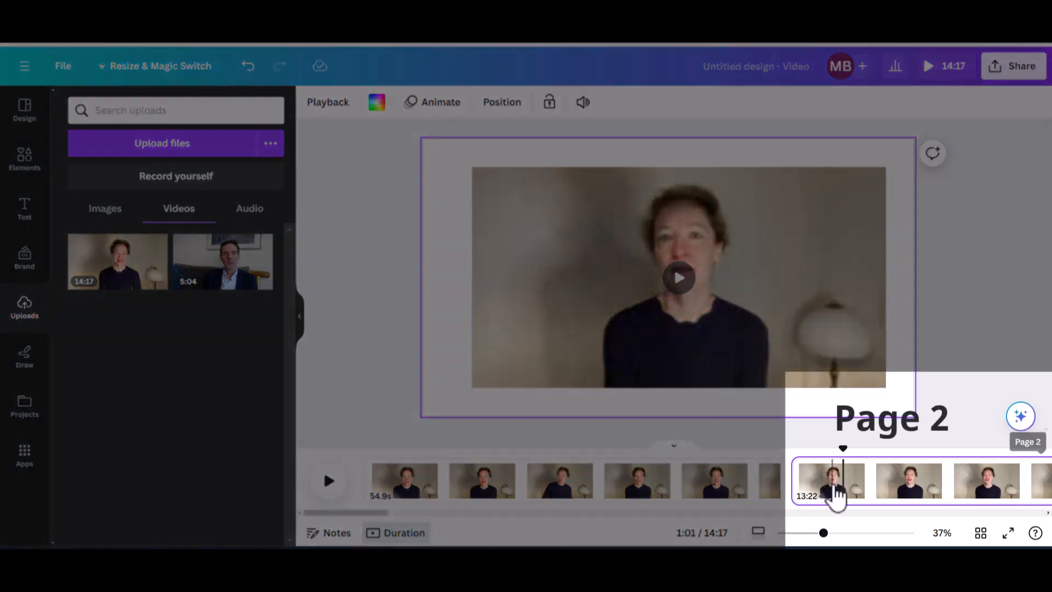
drag(842, 449, 791, 459)
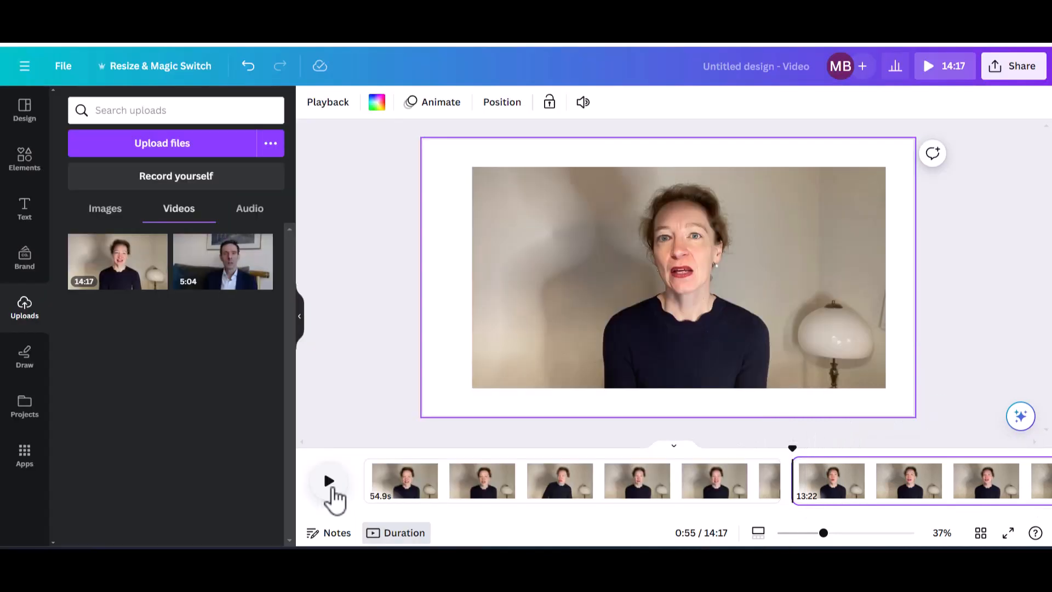
click(331, 489)
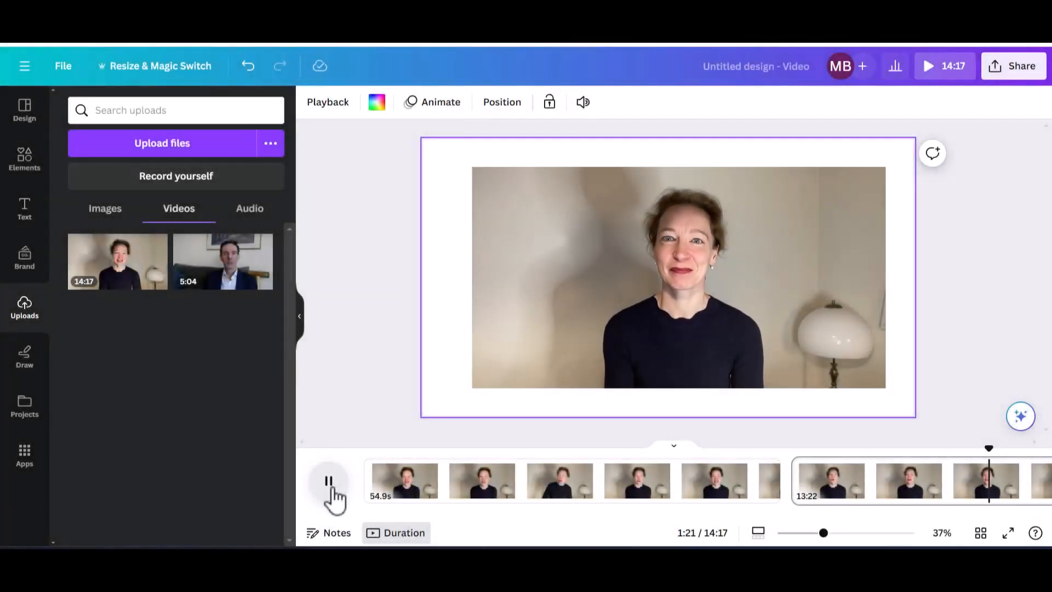
click(329, 481)
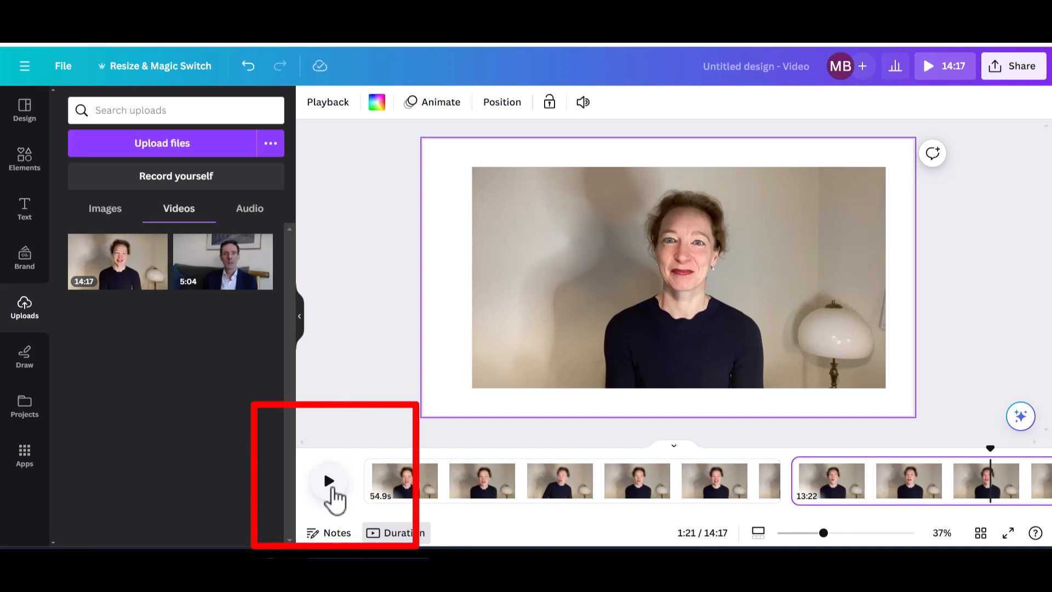
Split the remaining clip at 1:21 into 26.3s and 12:56 pages and select the new page.
right_click(1013, 486)
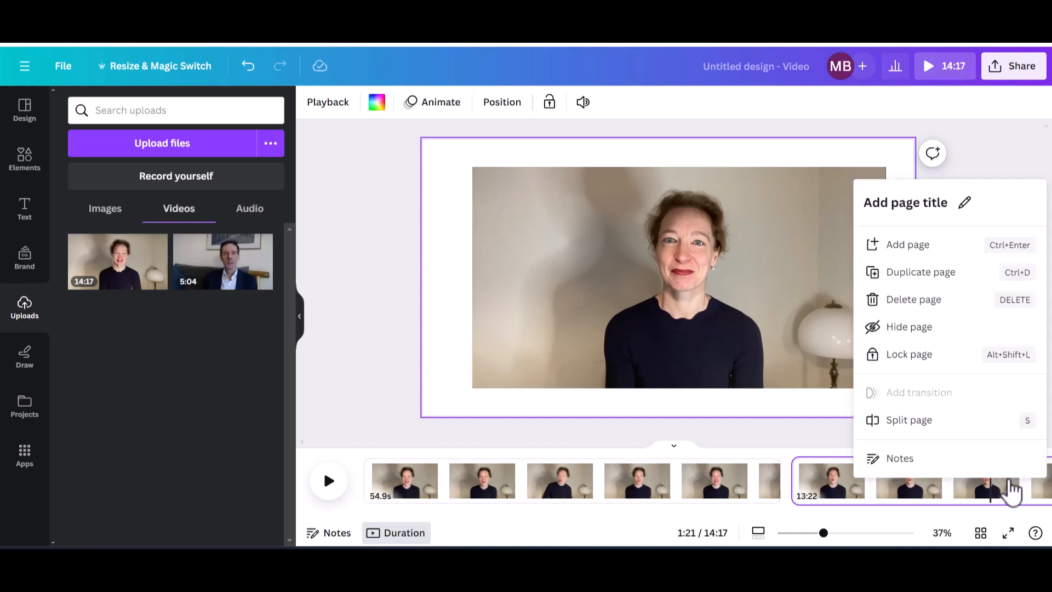
click(955, 429)
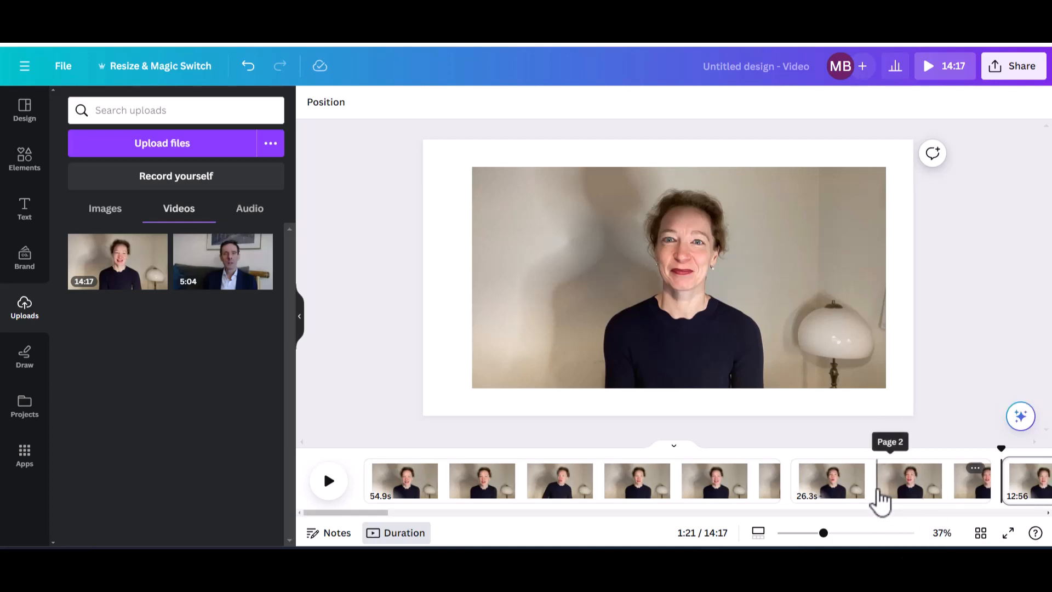
click(896, 496)
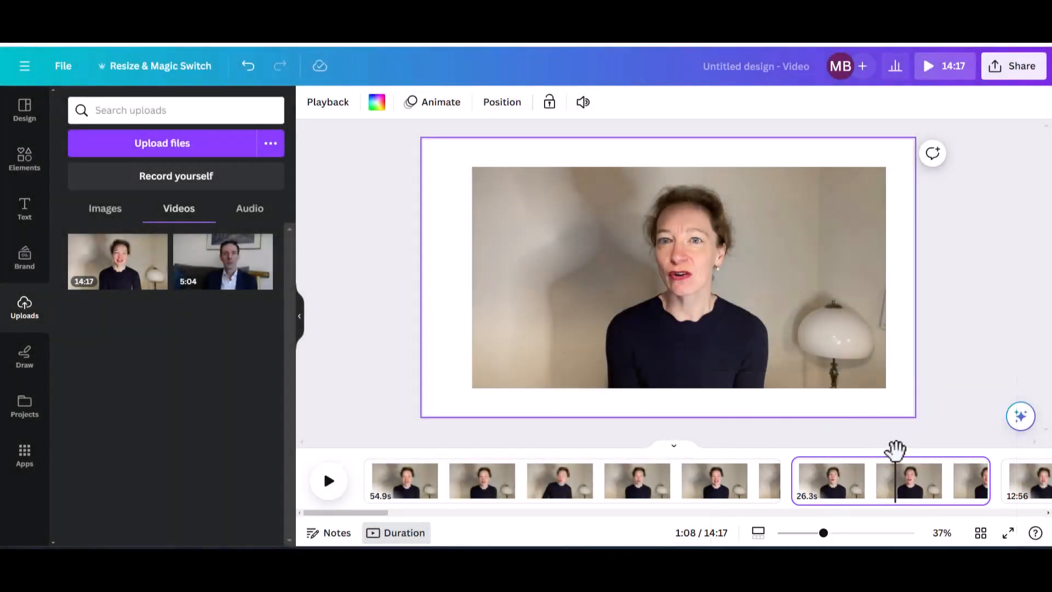
Play the video from about 0:56 and again from 1:15 to check the 13.6s page.
drag(895, 449, 790, 452)
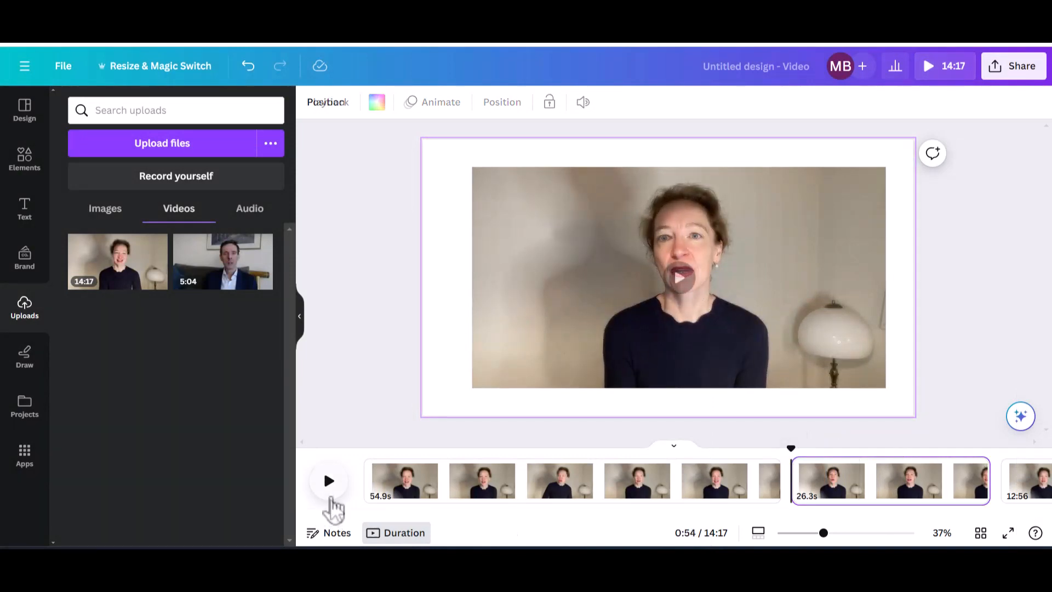
click(331, 493)
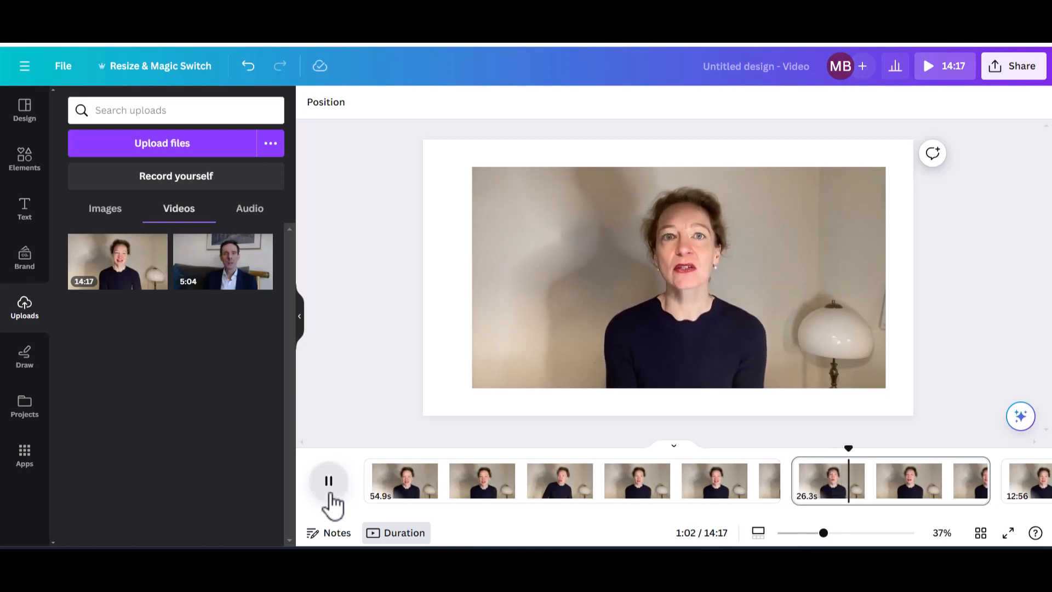
click(329, 482)
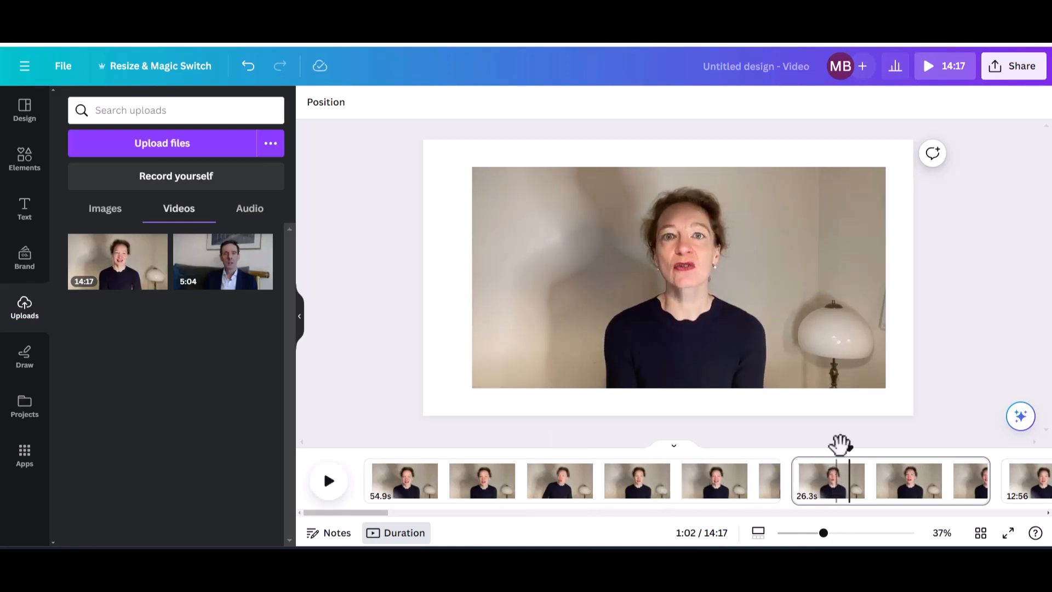
drag(850, 441, 884, 441)
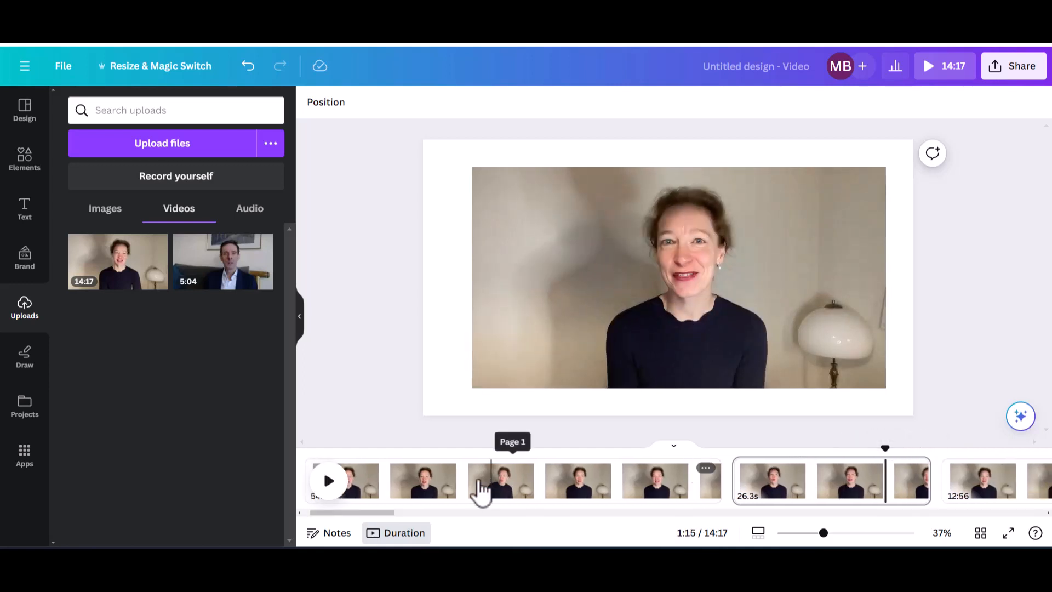
click(329, 481)
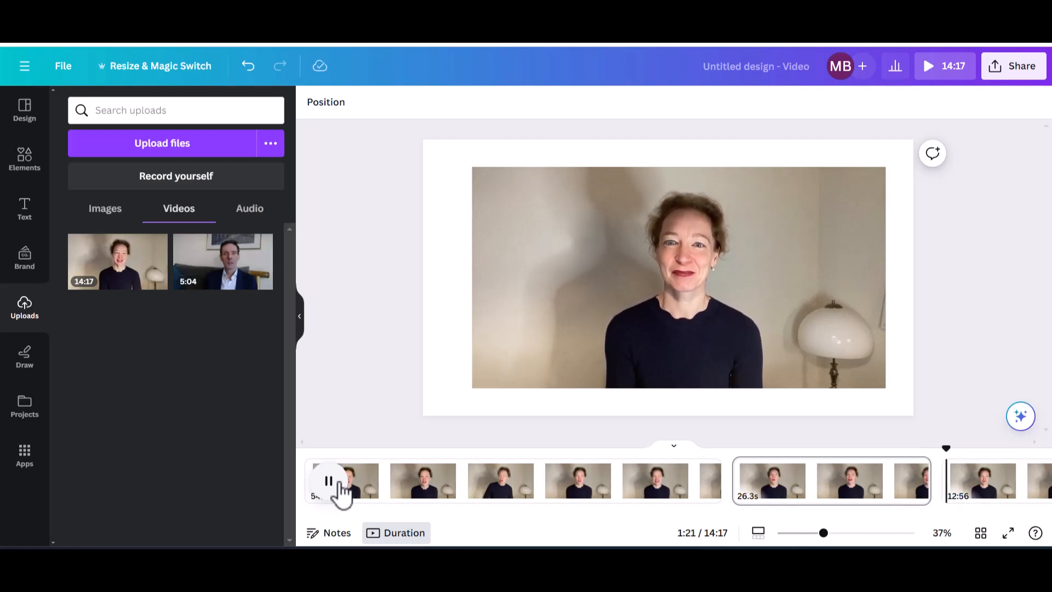
click(339, 485)
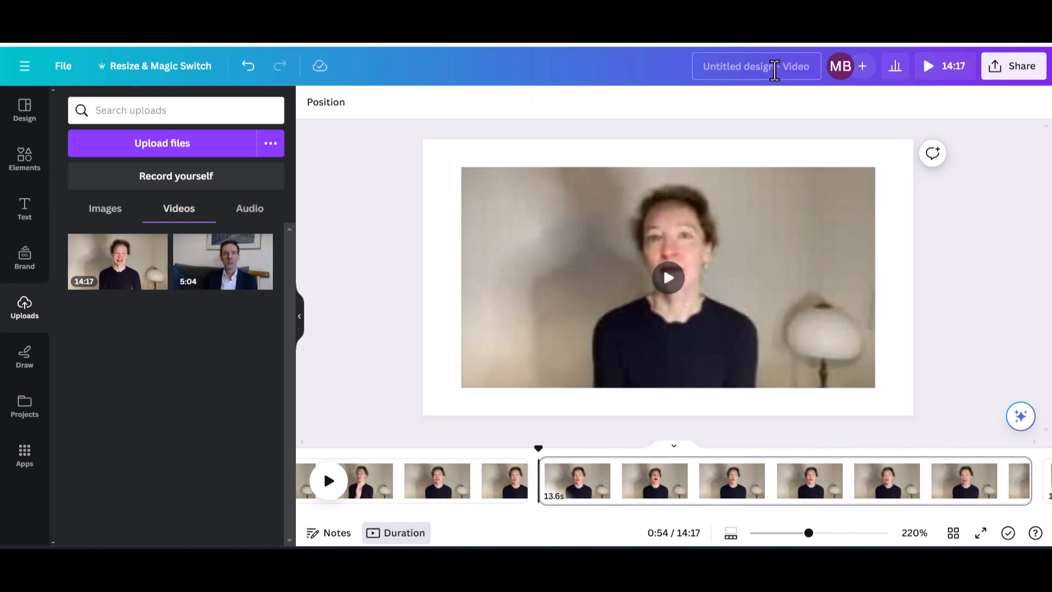
Rename the design to the speaker's initial and name plus 'Natural conversation'.
click(775, 70)
key(BackSpace)
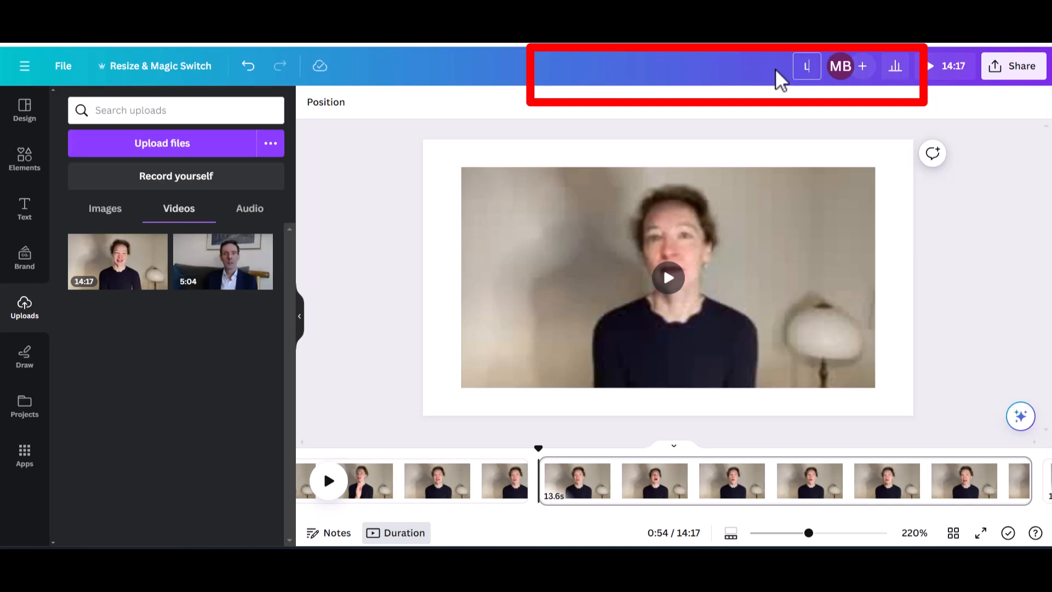
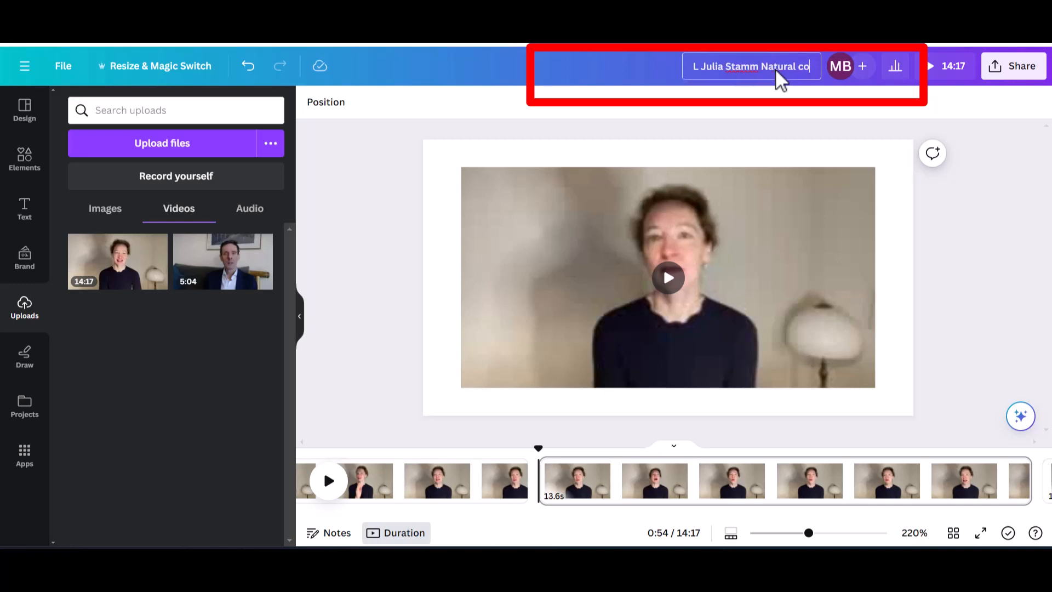
text(nversation)
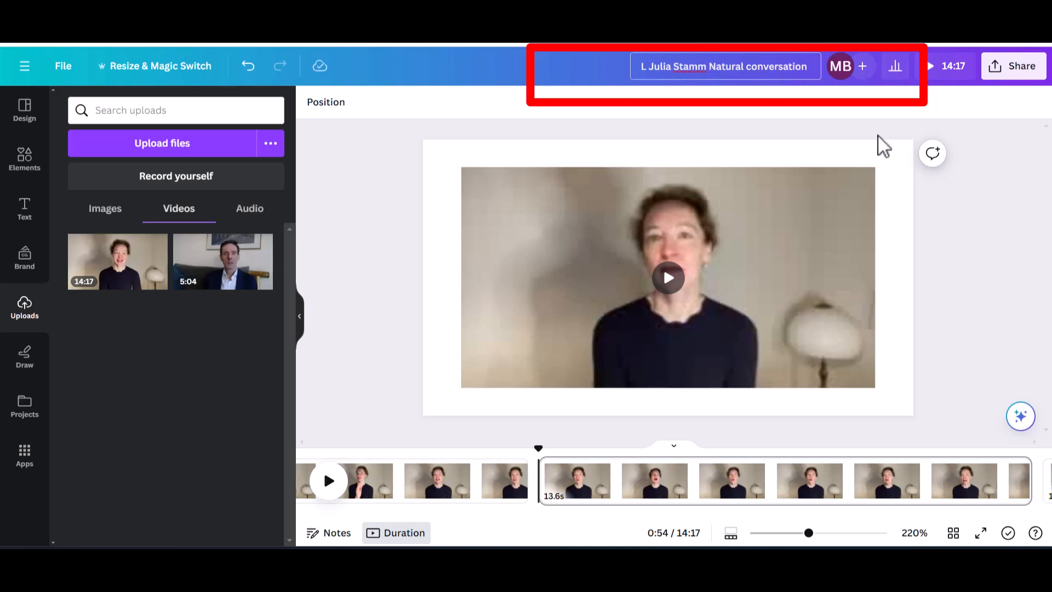
click(877, 135)
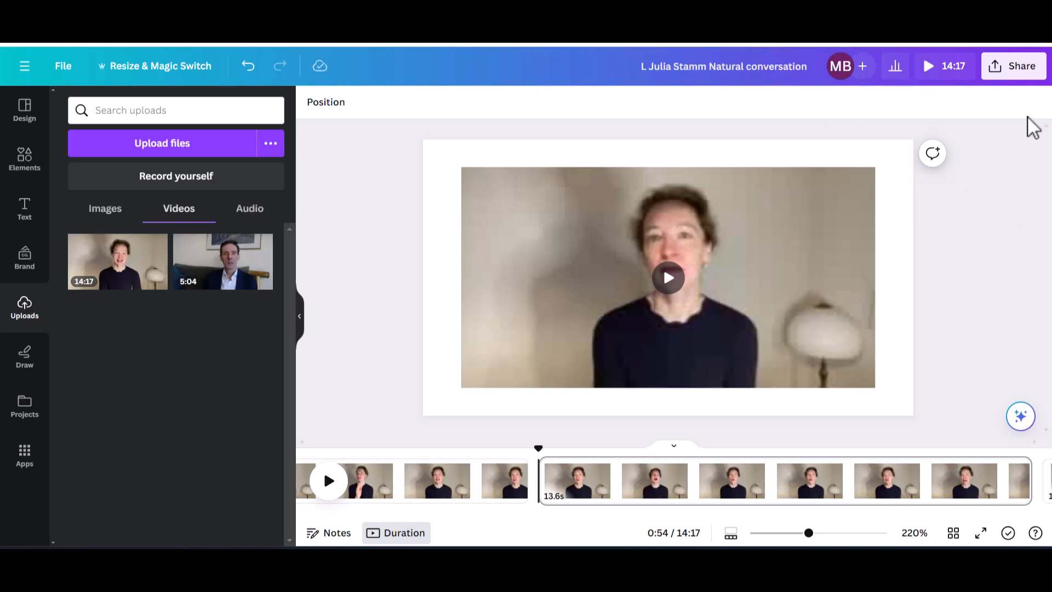
click(1023, 68)
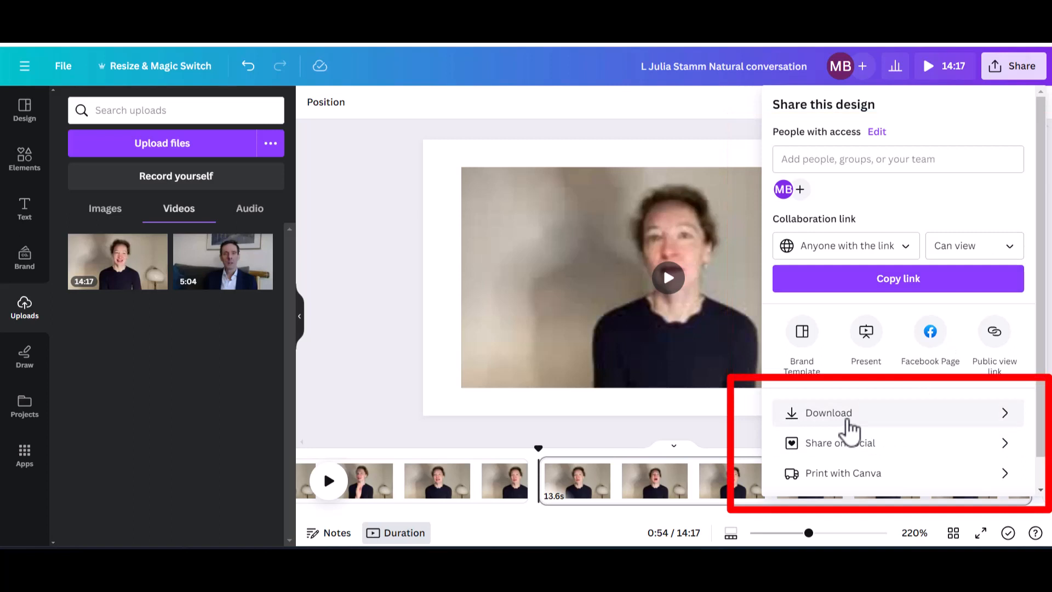
Download all 4 pages as an MP4 Video at 1080p (HD) quality.
click(848, 422)
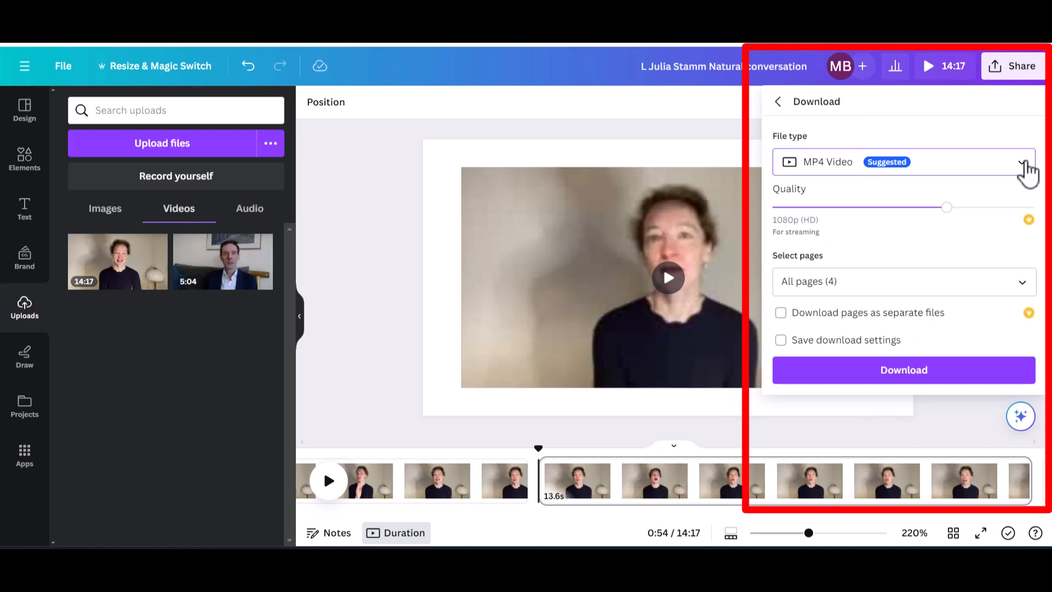
click(1025, 163)
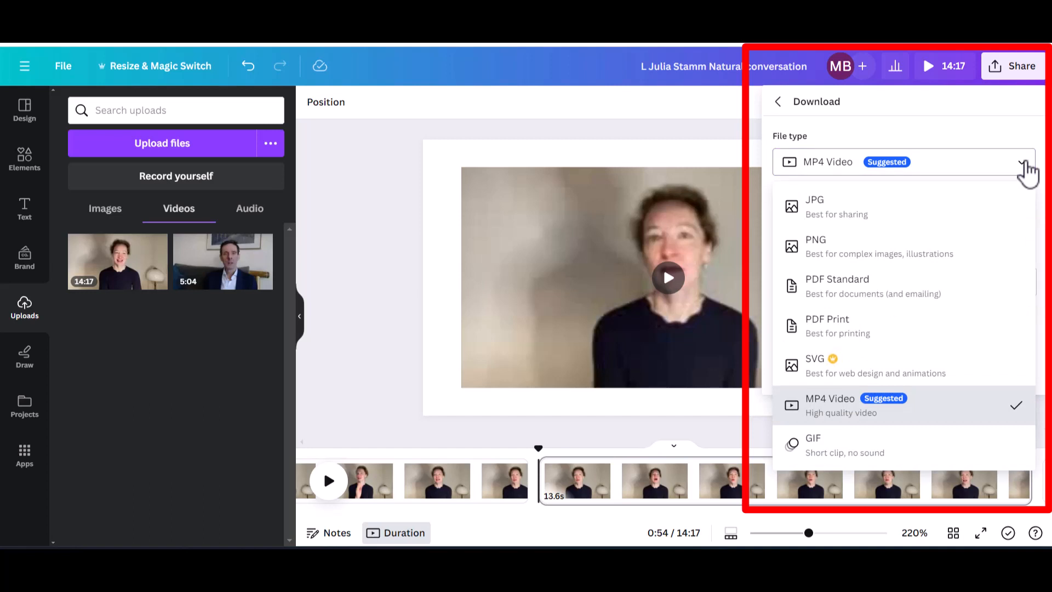
click(1023, 164)
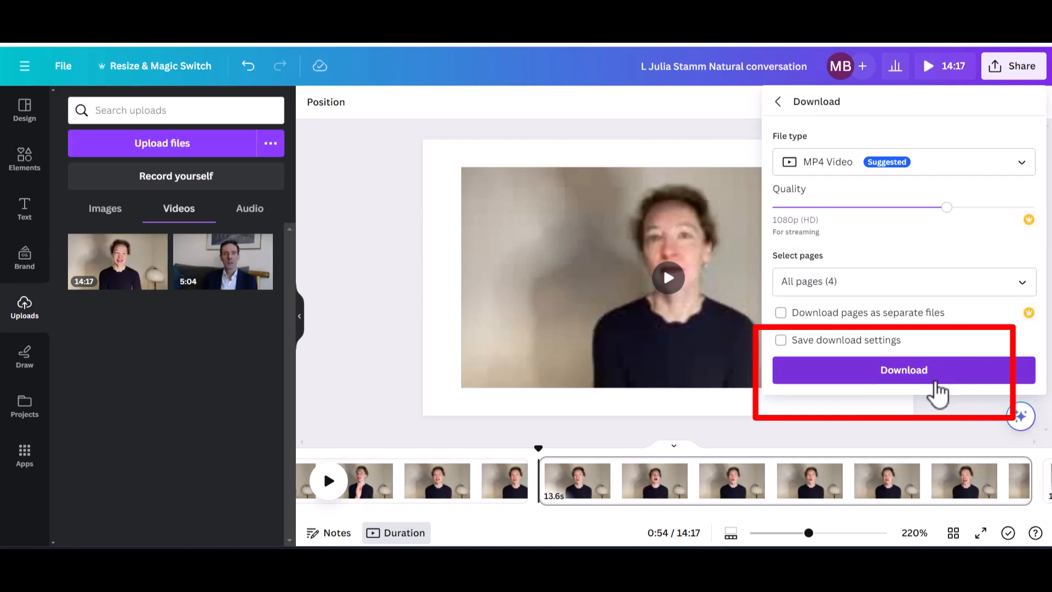
click(935, 378)
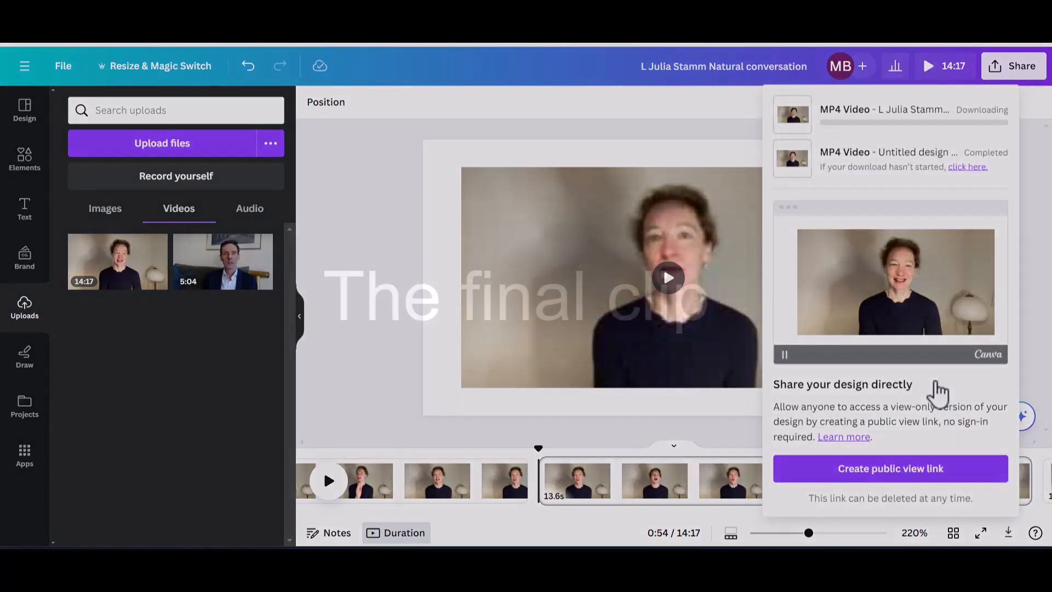